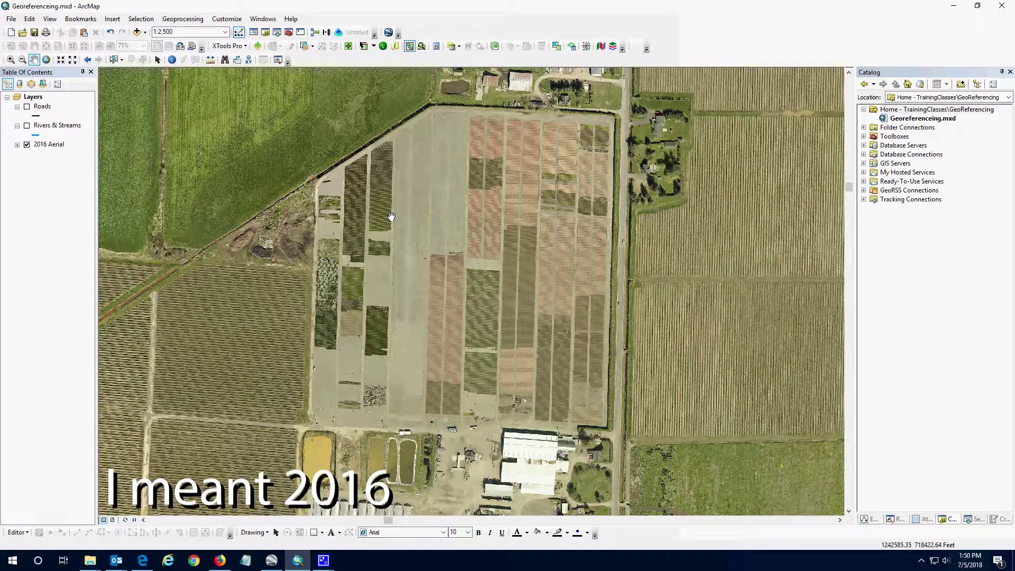
Switch from ArcMap to Google Earth Pro, showing the farm in its 7/24/2017 imagery
mouse_move(278, 563)
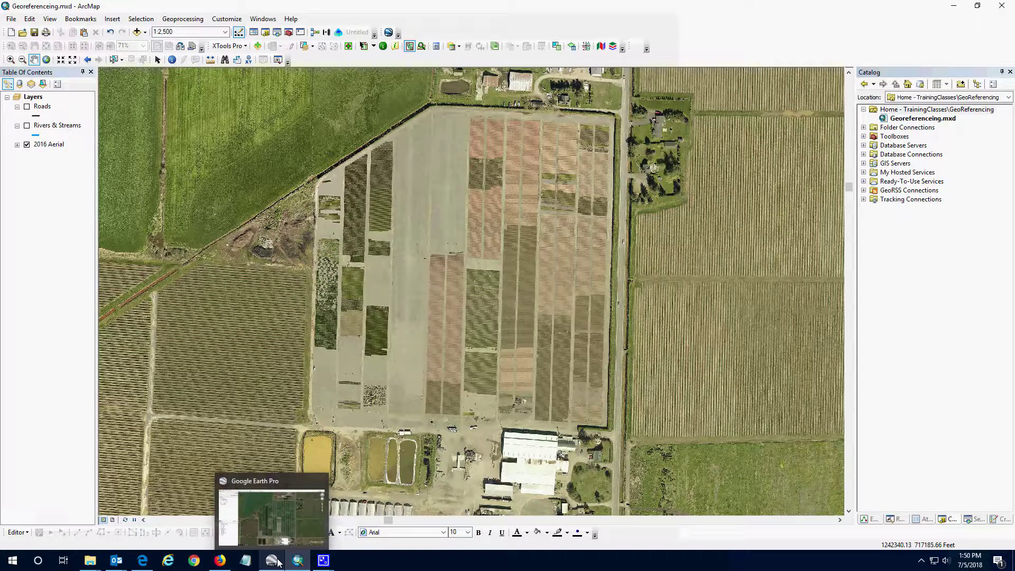
click(279, 562)
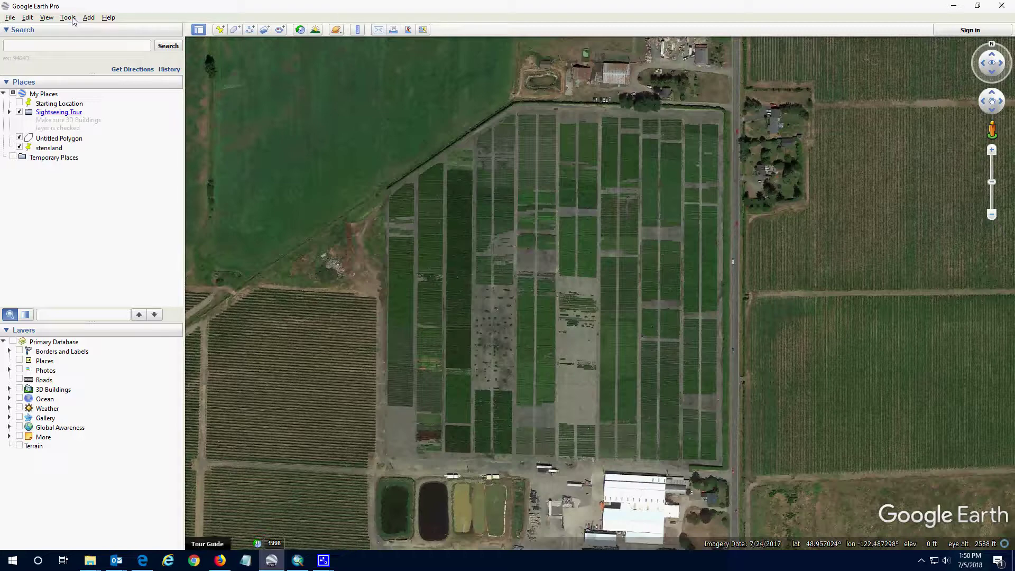
For Save Image, turn off title/description, legend, scale and compass, and set resolution to Maximum (4800x2886)
click(409, 31)
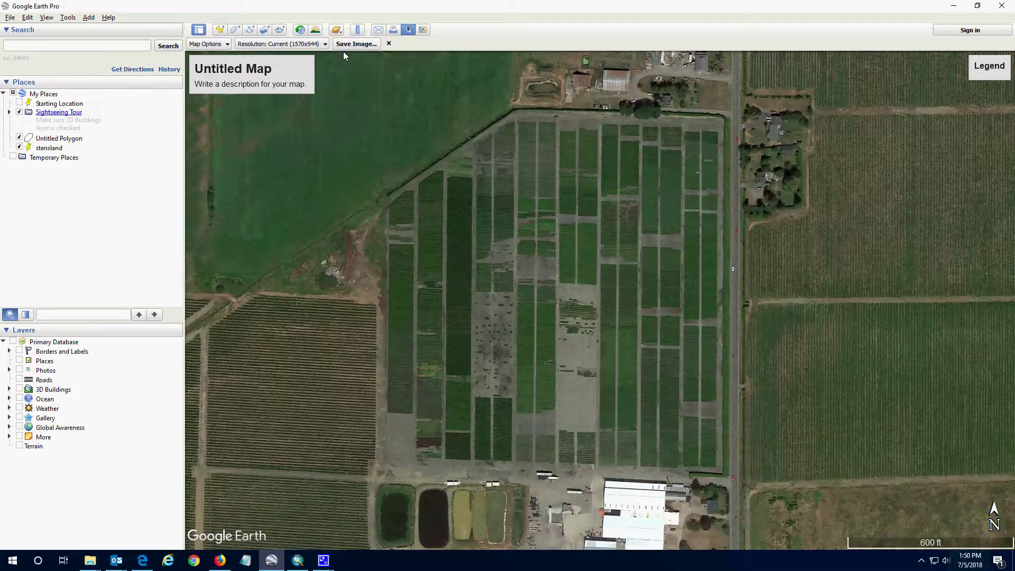
click(226, 45)
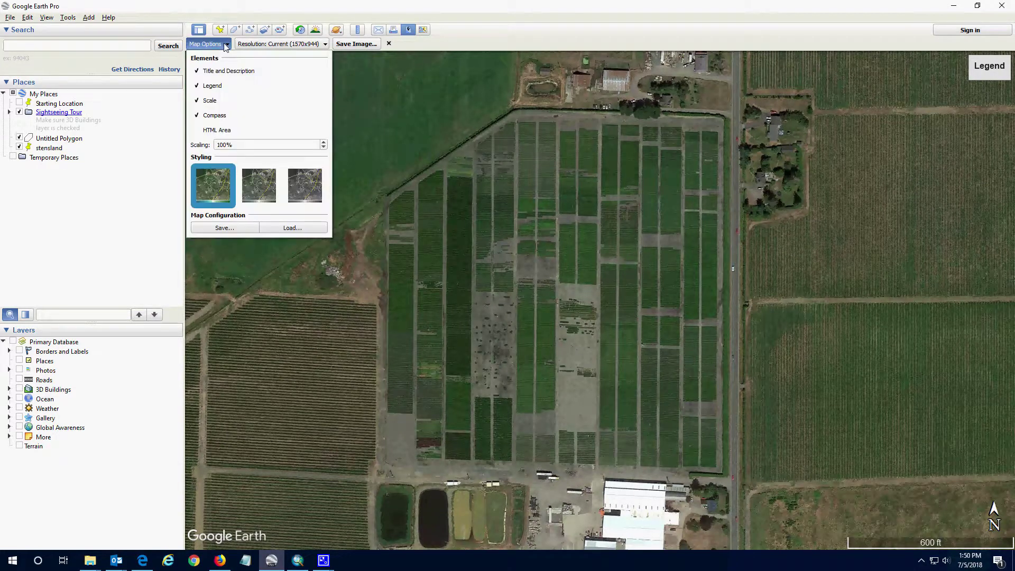
click(220, 72)
click(213, 85)
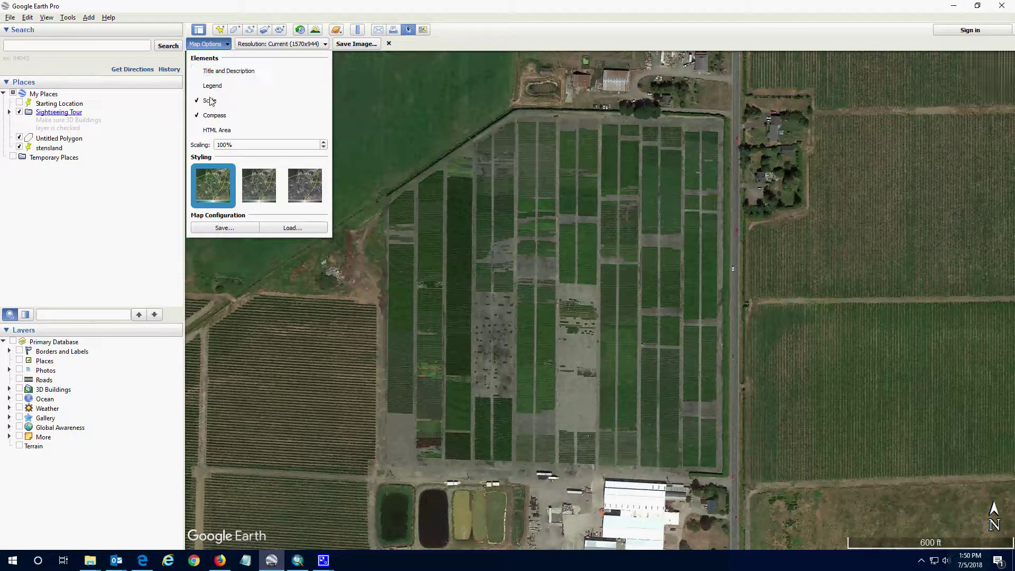
click(210, 101)
click(211, 116)
click(223, 46)
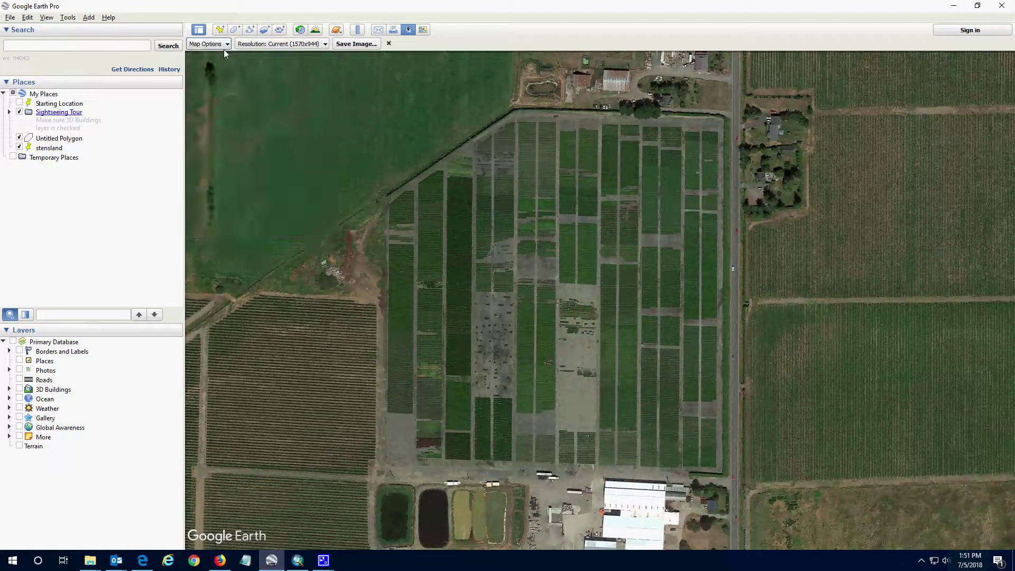
click(272, 45)
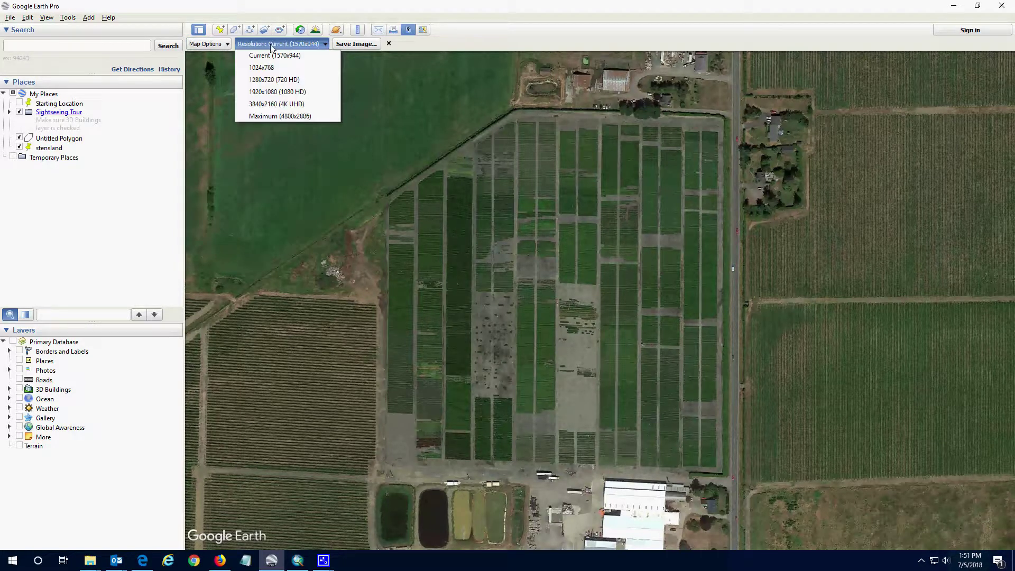
click(278, 115)
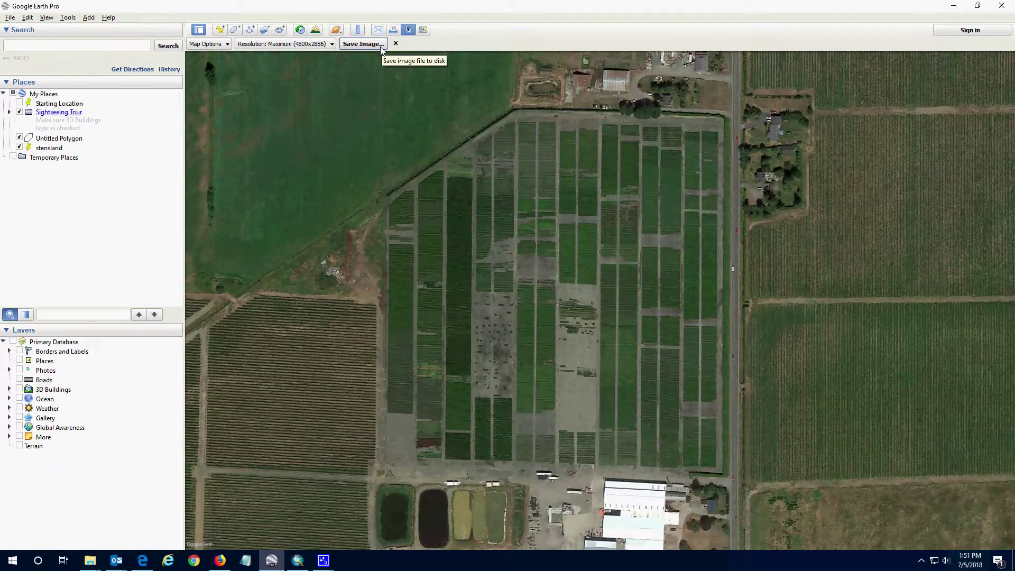
Browse the image save location to Projects\TrainingClasses\GeoReferencing
click(363, 44)
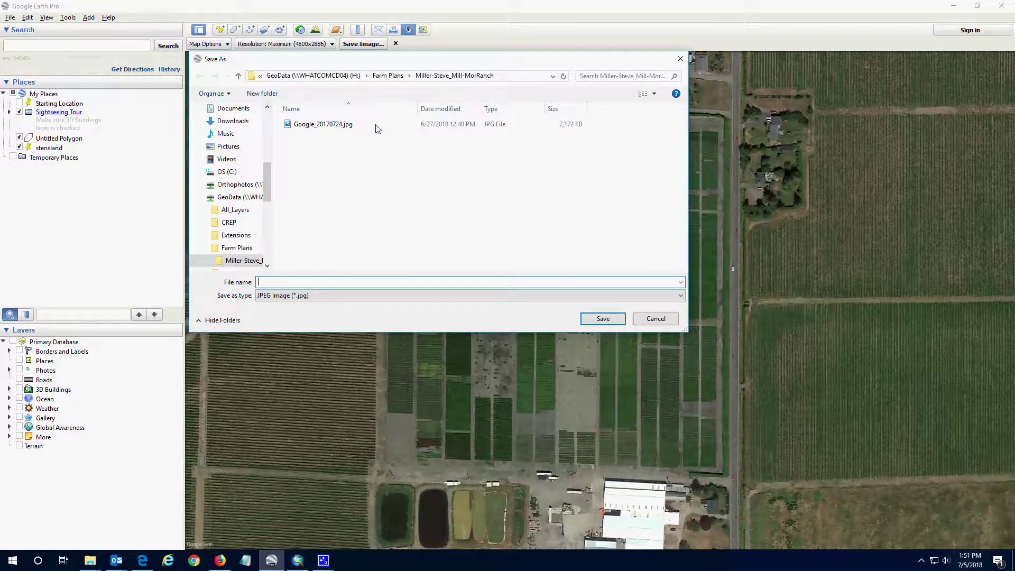
click(324, 76)
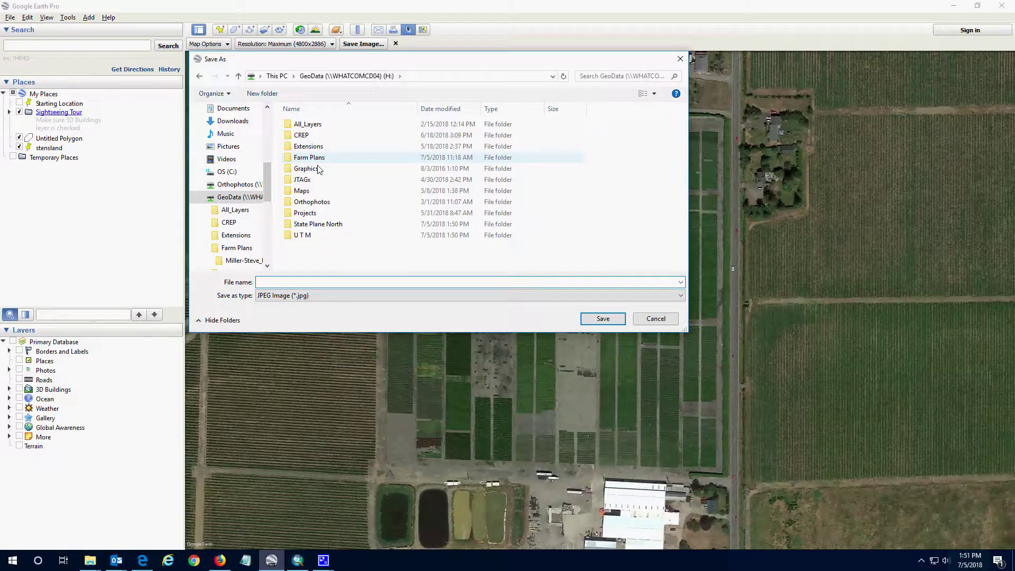
double_click(305, 213)
click(311, 212)
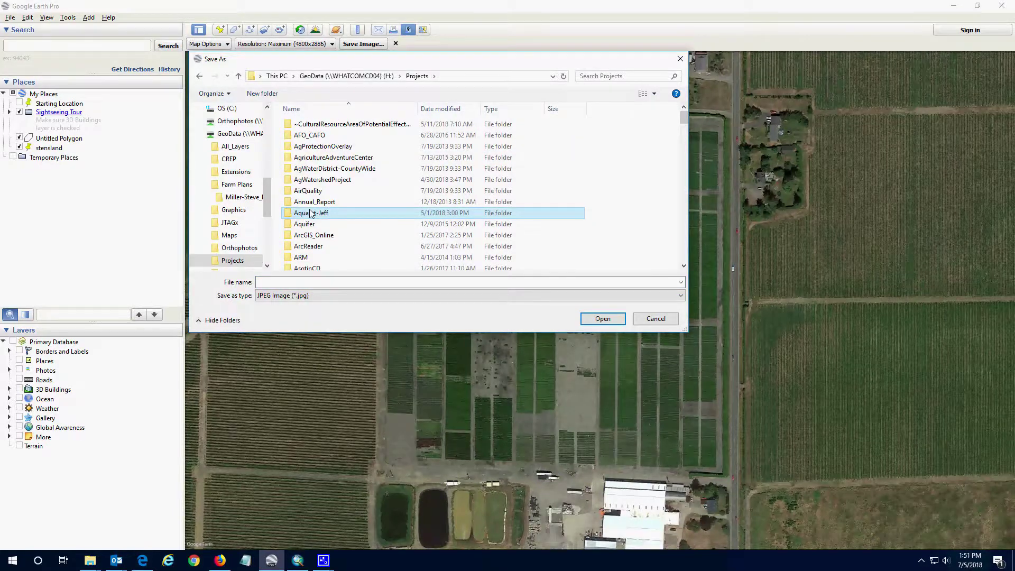
key(t)
click(318, 188)
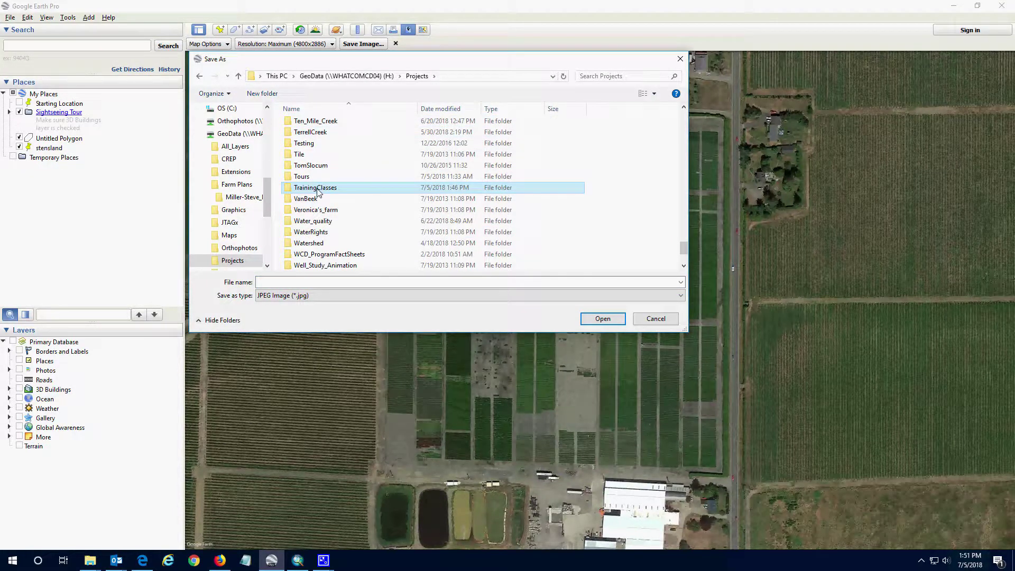
double_click(317, 188)
double_click(310, 139)
Name the image GoogleEarth_20170724 and save it into the GeoReferencing folder
click(333, 283)
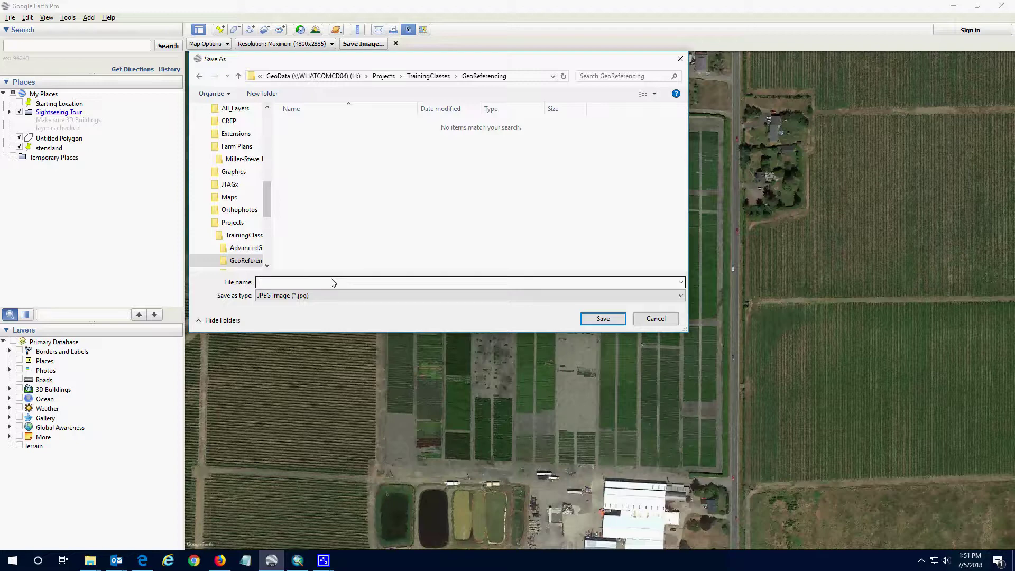
text(Ge)
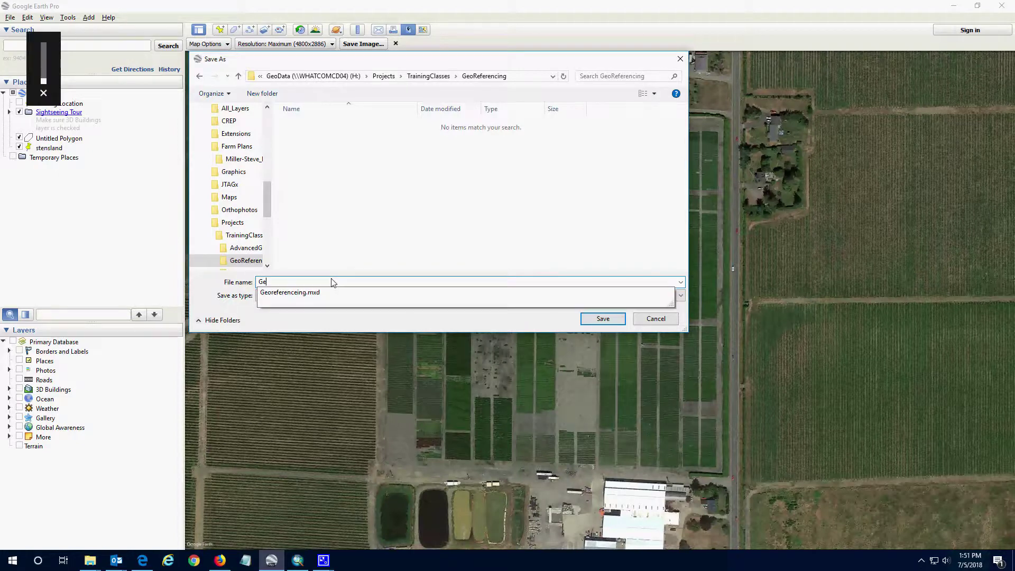
key(BackSpace)
text(Goo)
key(BackSpace)
key(BackSpace)
key(BackSpace)
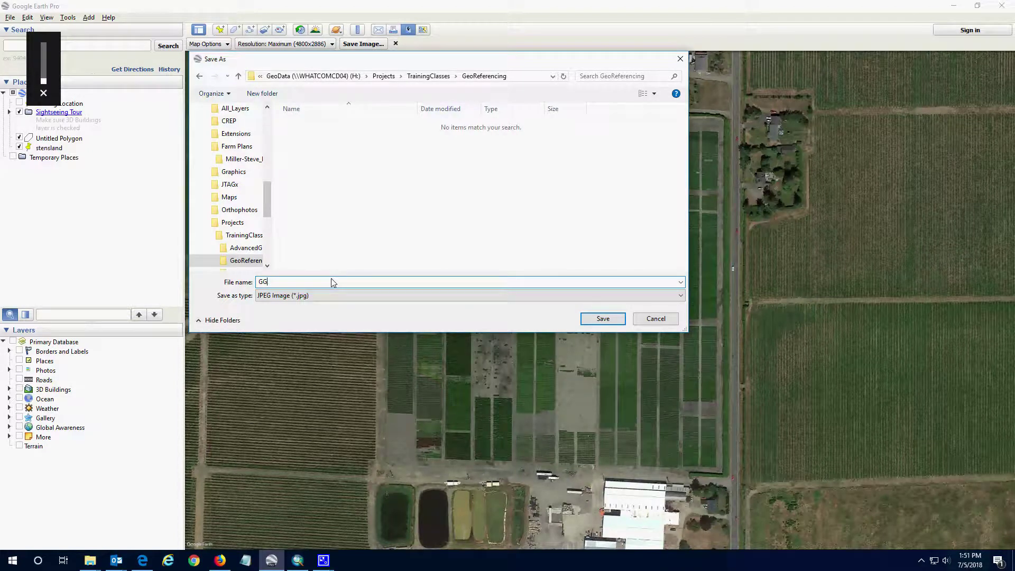
text(oogleEarth_2017)
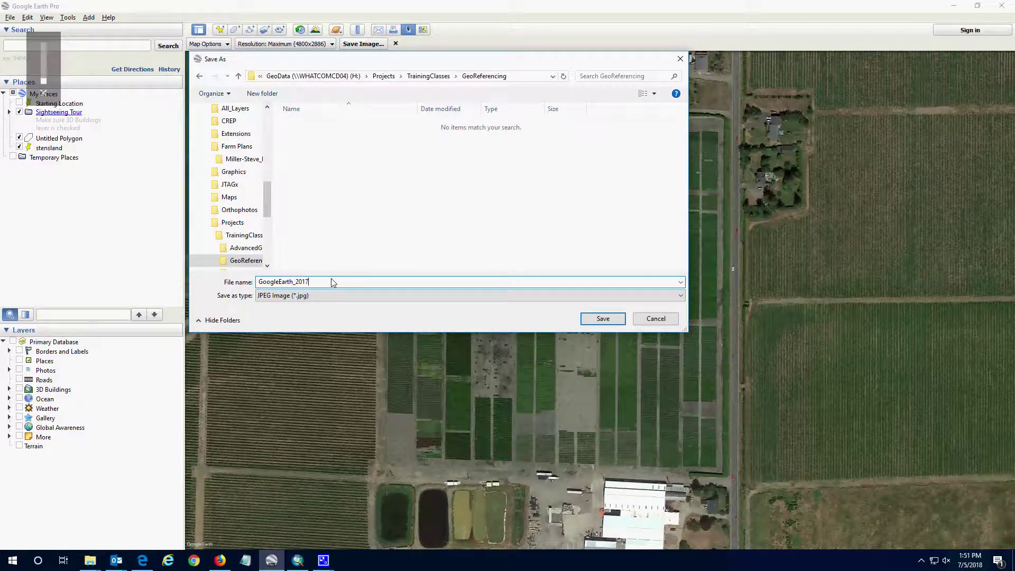
text(0724)
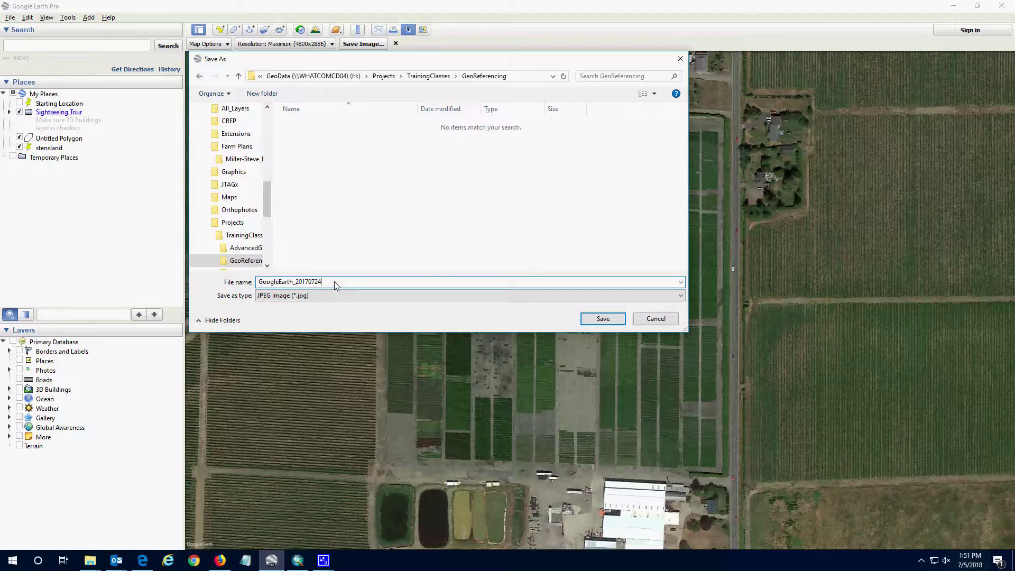
double_click(334, 286)
click(598, 319)
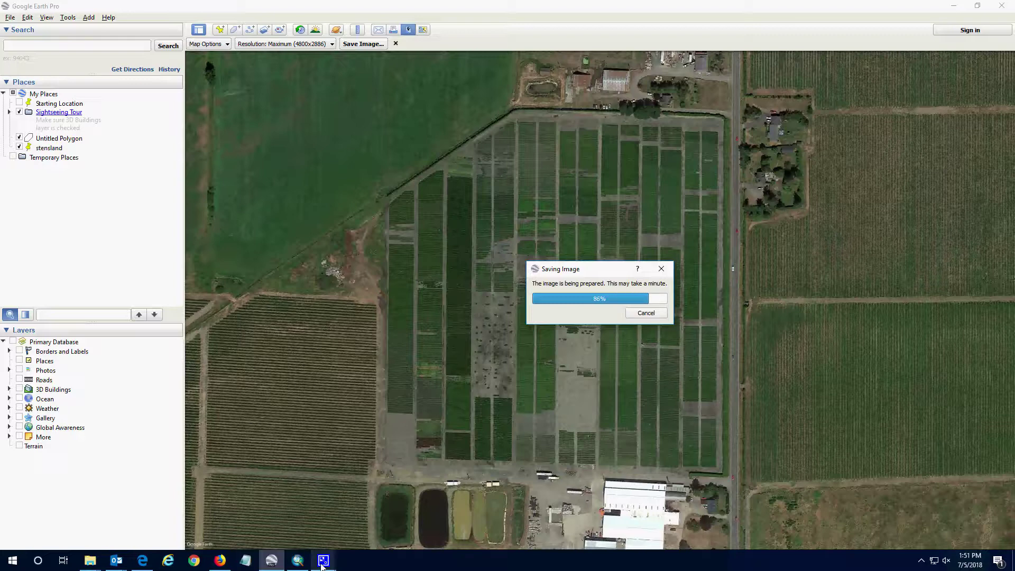
Return to ArcMap and refresh the GeoReferencing folder in the Catalog
mouse_move(305, 564)
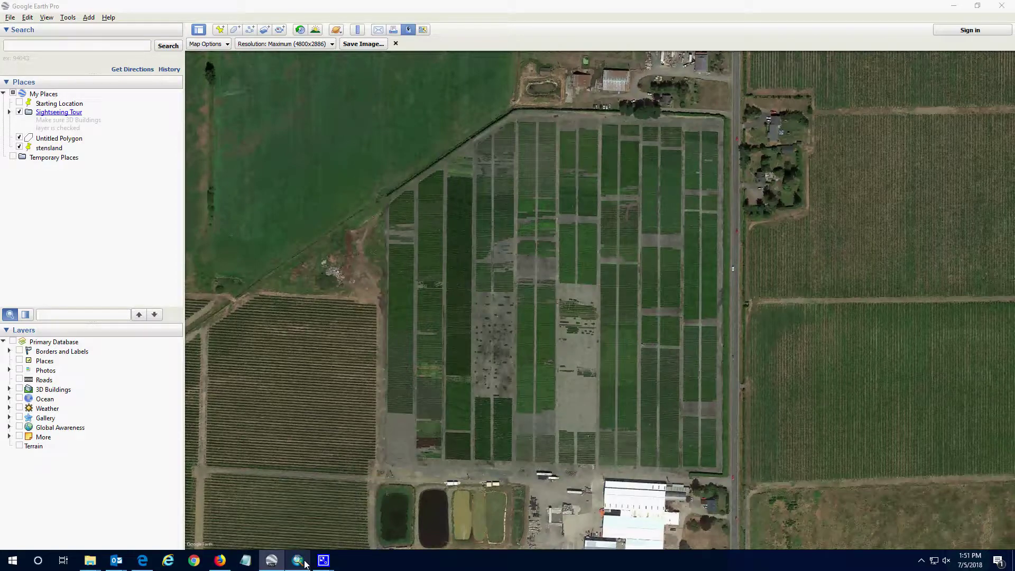
click(299, 560)
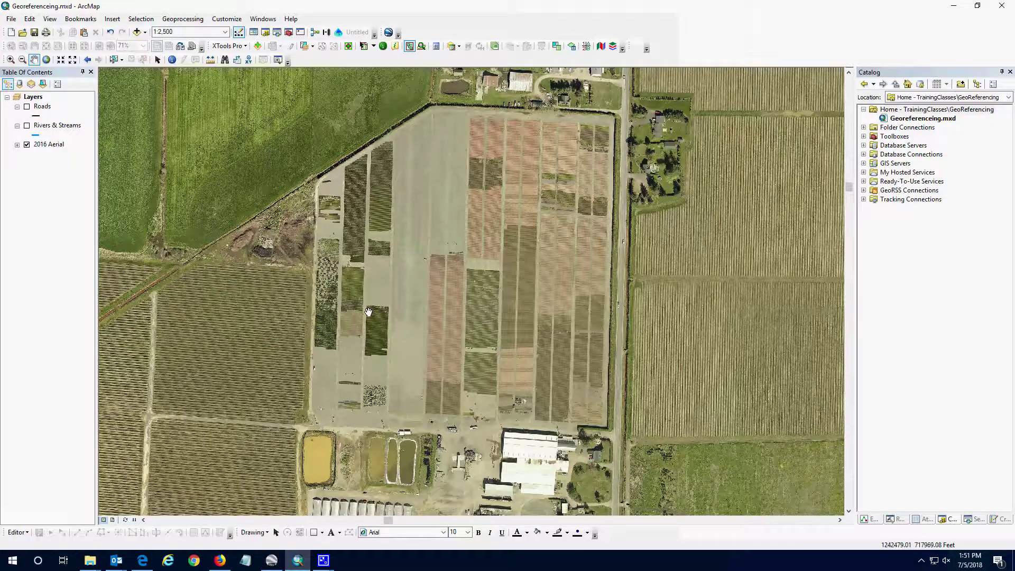
click(907, 111)
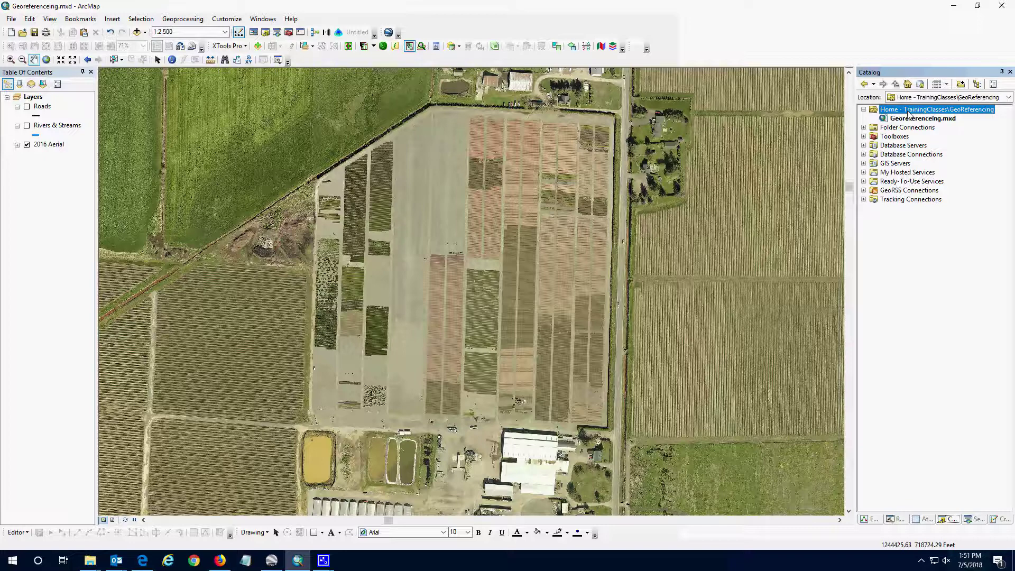
key(F5)
Add GoogleEarth_20170724.jpg to the map above 2016 Aerial and bring up the toolbar list
click(907, 129)
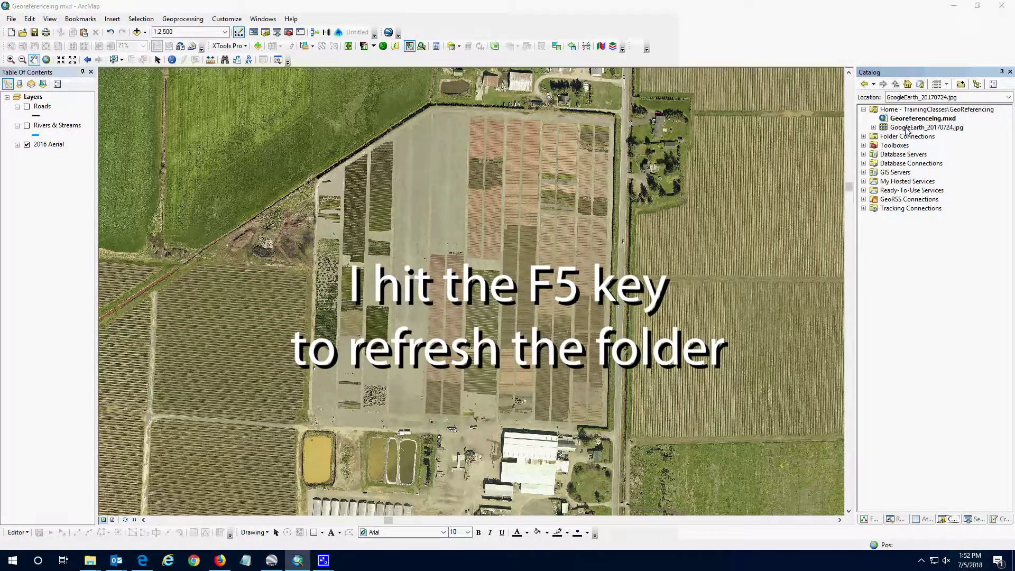
drag(908, 129, 433, 197)
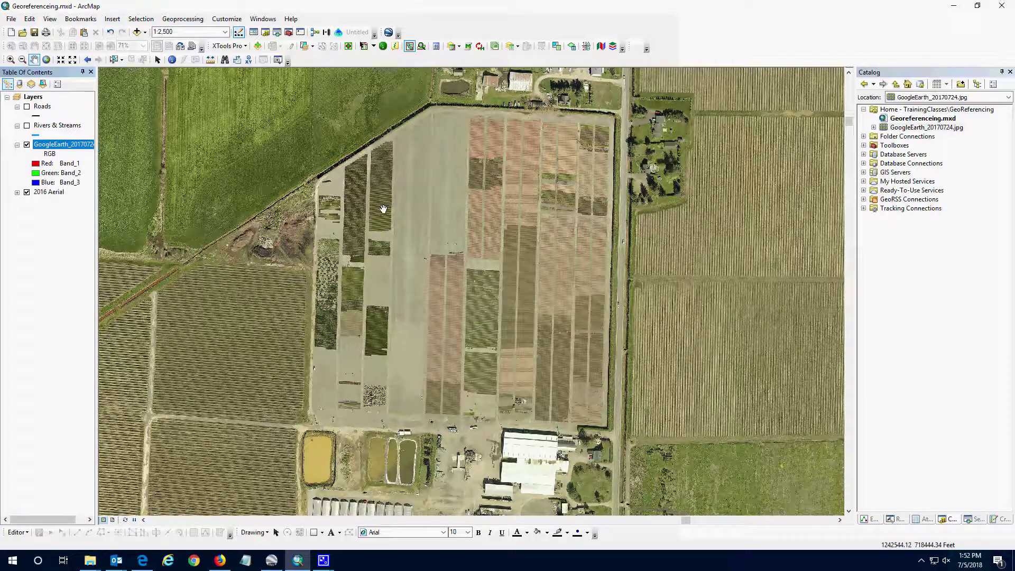
right_click(467, 30)
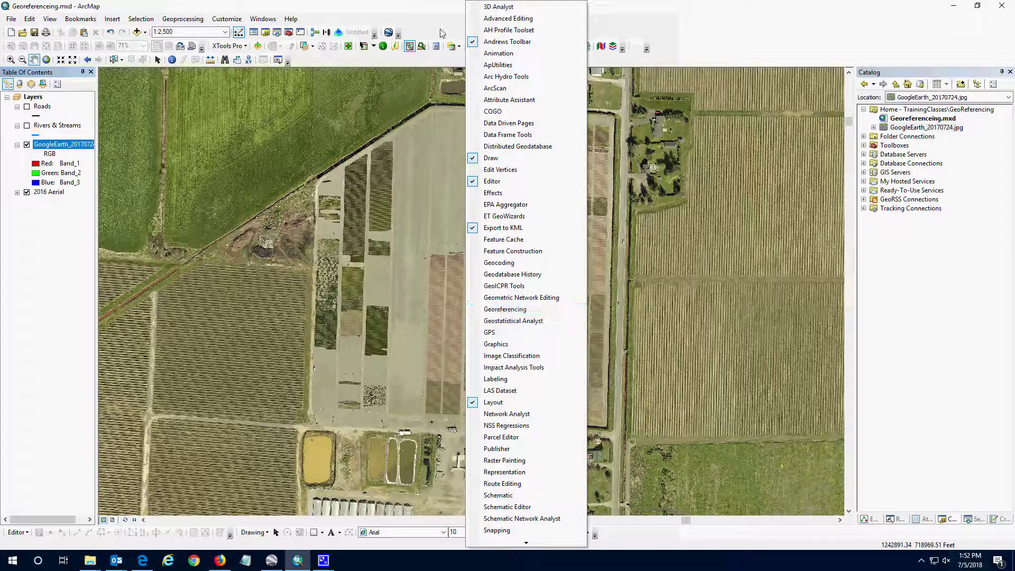
Turn on the Georeferencing toolbar and set GoogleEarth_20170724.jpg as the layer to georeference
click(465, 318)
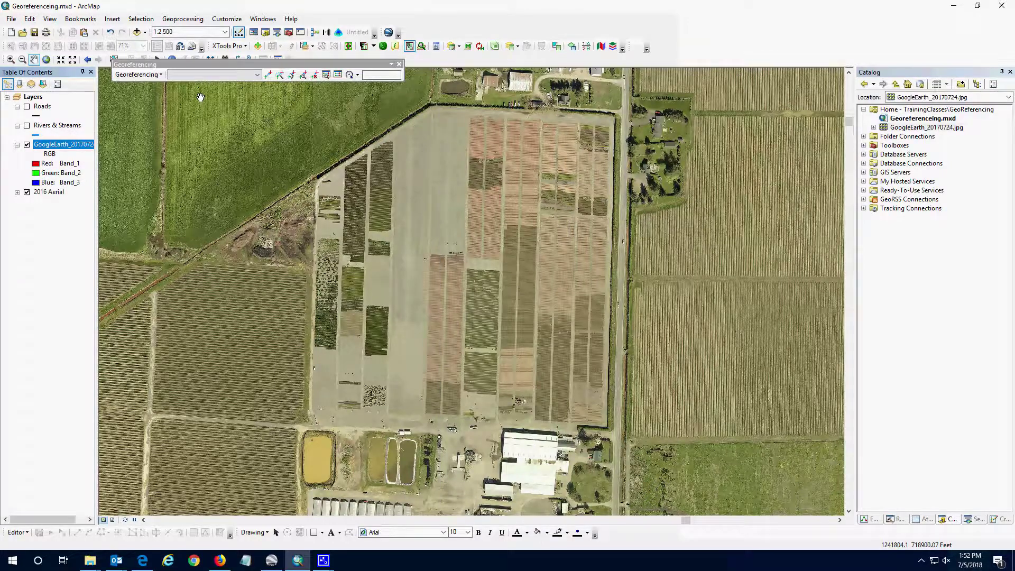
click(169, 76)
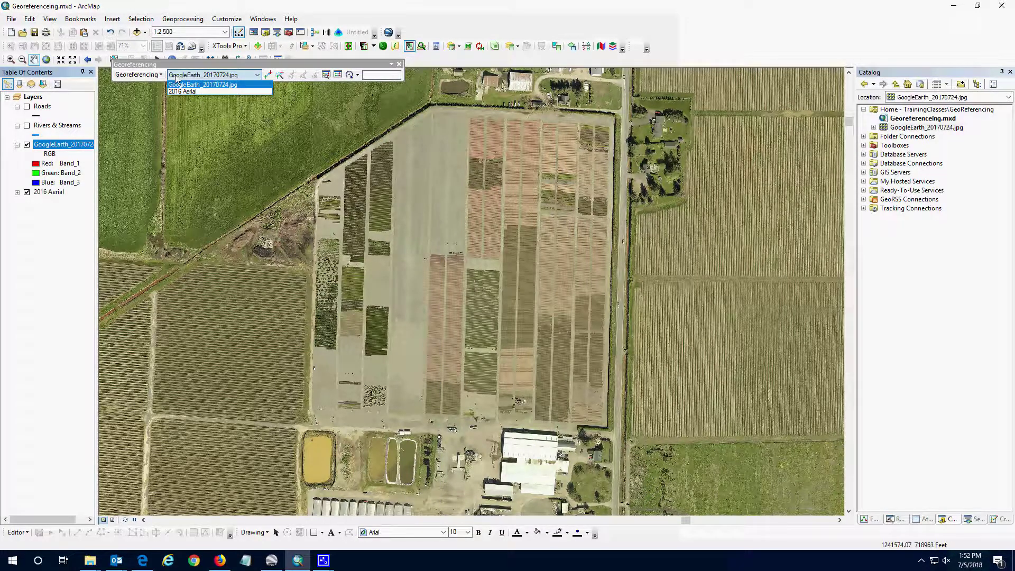
click(181, 86)
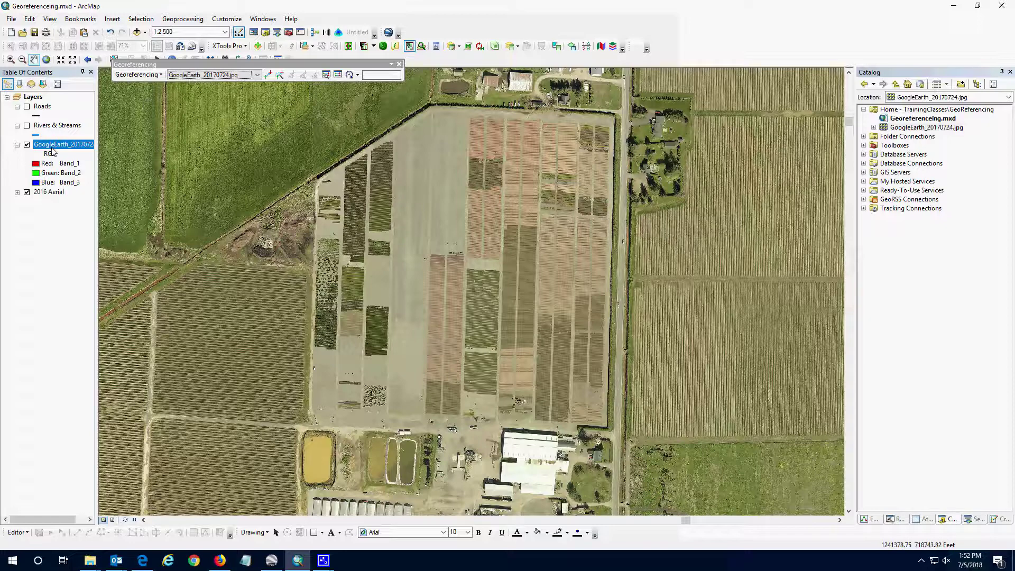
click(255, 75)
click(221, 83)
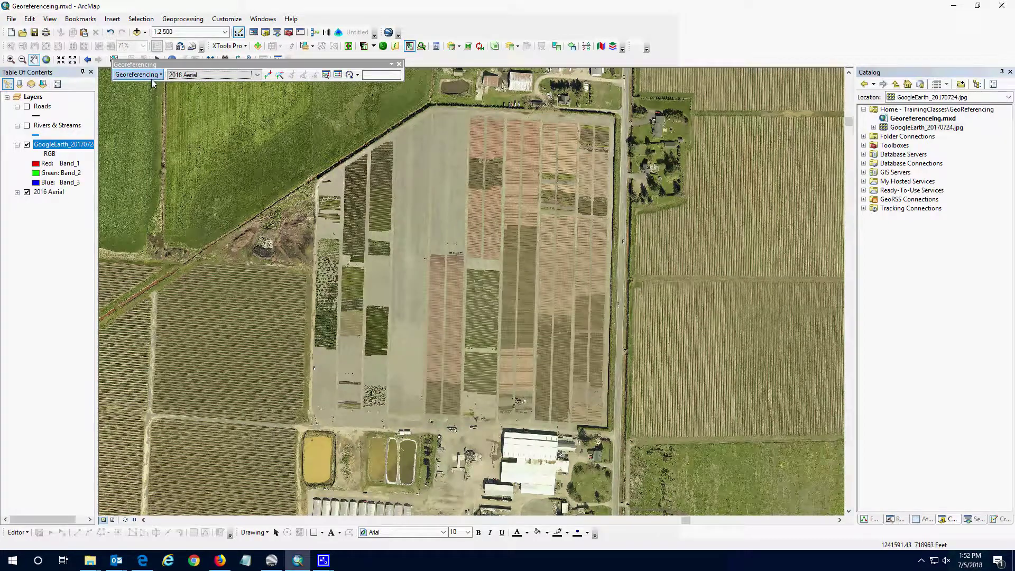
click(196, 75)
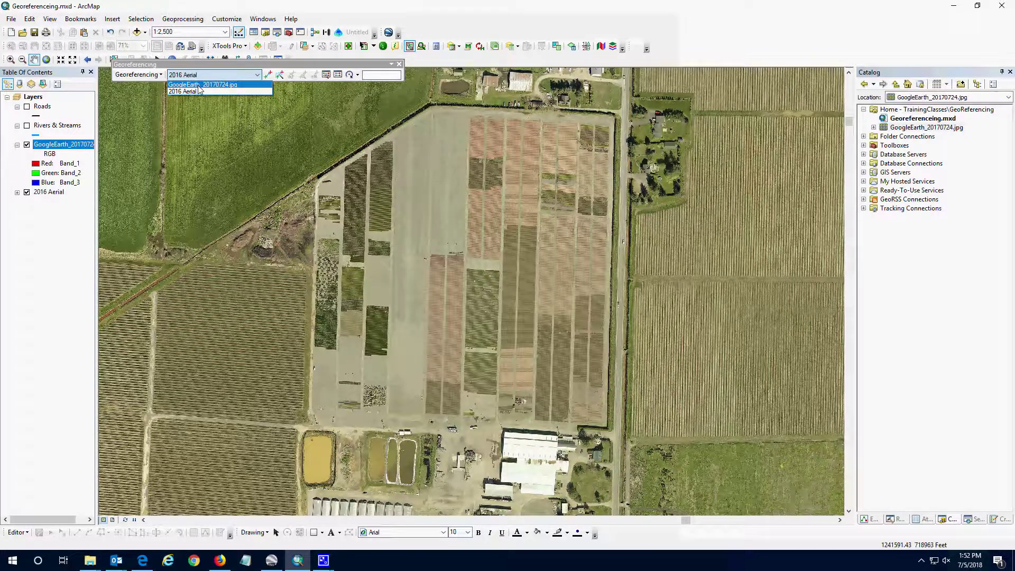
click(199, 86)
click(154, 78)
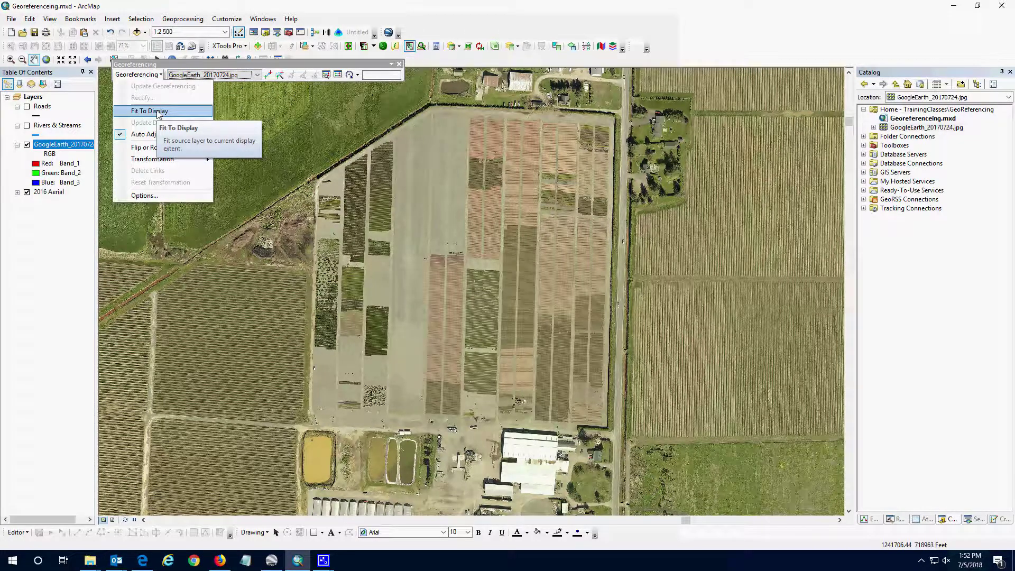
Fit the Google Earth image to the display, start a control link on it, then hide it
click(158, 114)
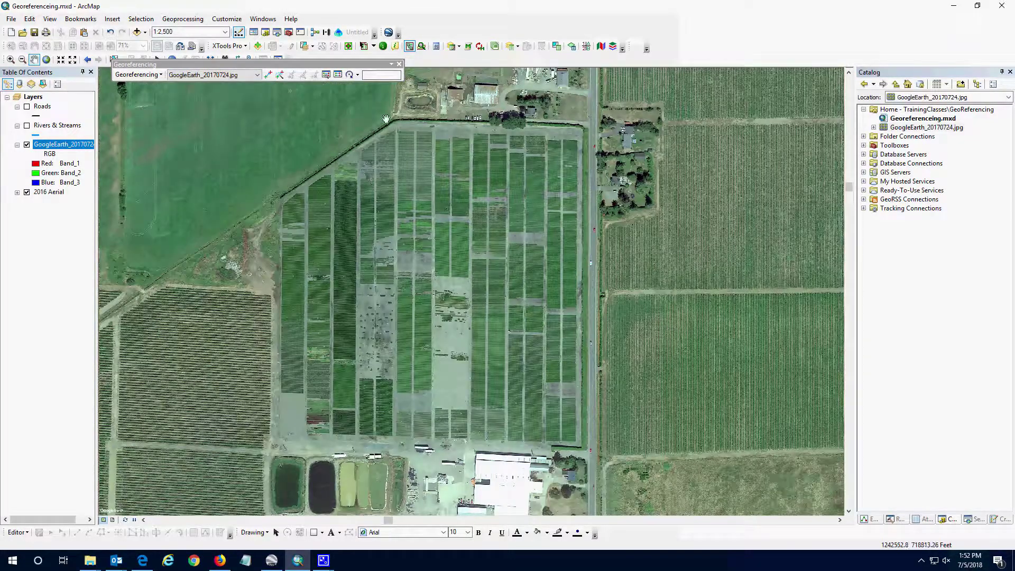
click(268, 75)
click(27, 145)
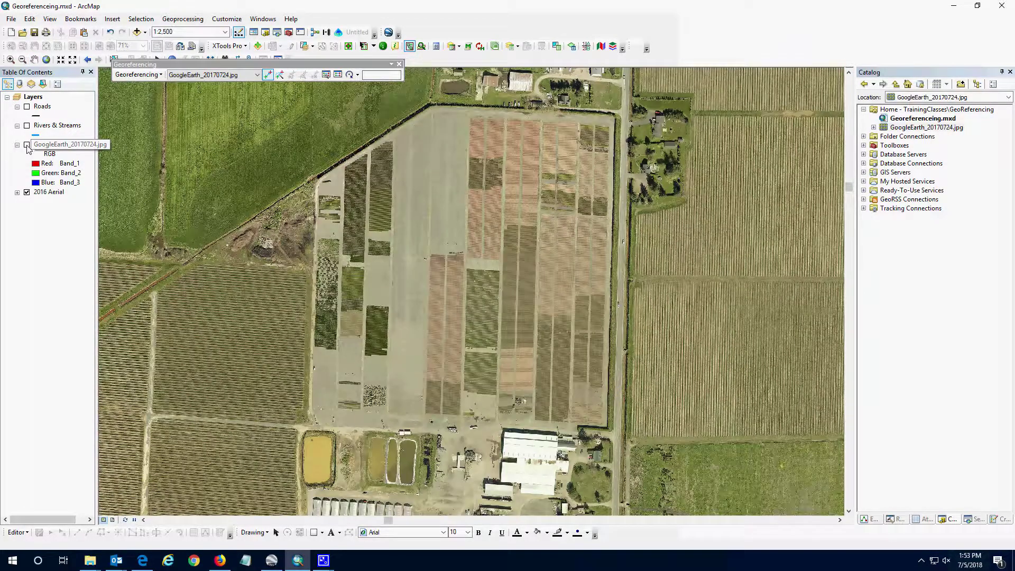
click(27, 145)
click(58, 145)
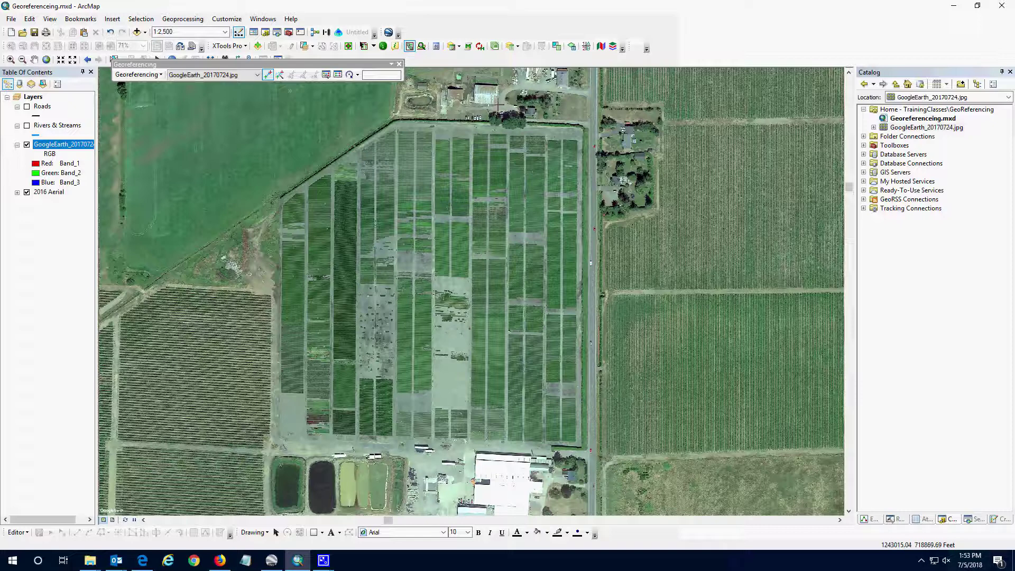
click(498, 104)
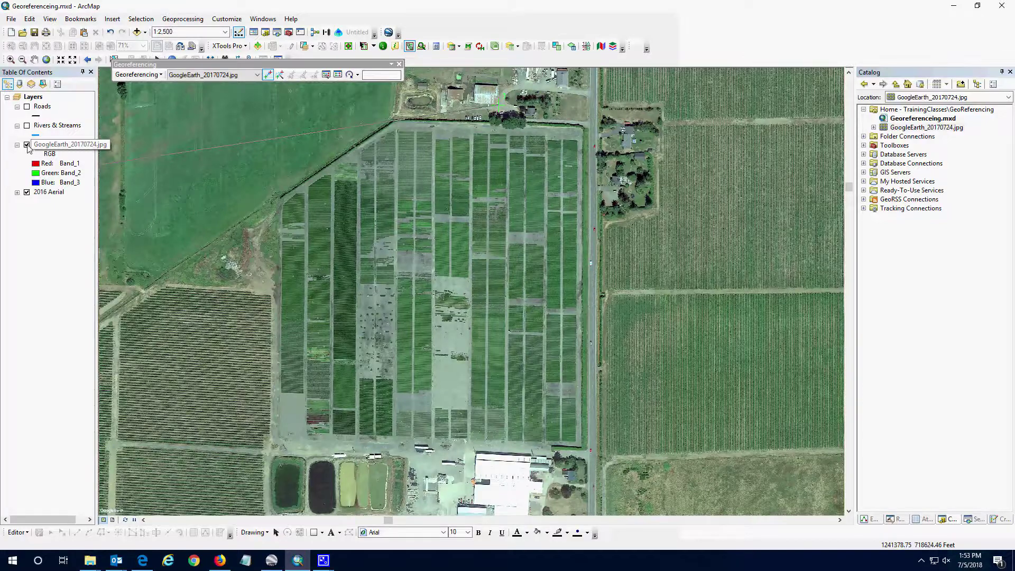
click(27, 145)
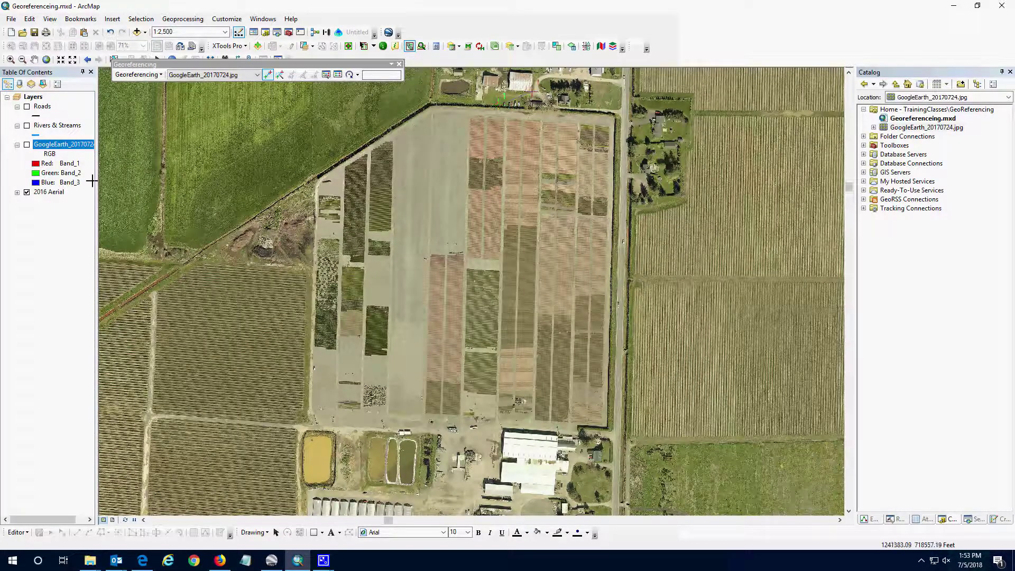
Toggle the Google Earth layer on and off to compare it with the 2016 Aerial
click(26, 145)
click(27, 145)
click(26, 145)
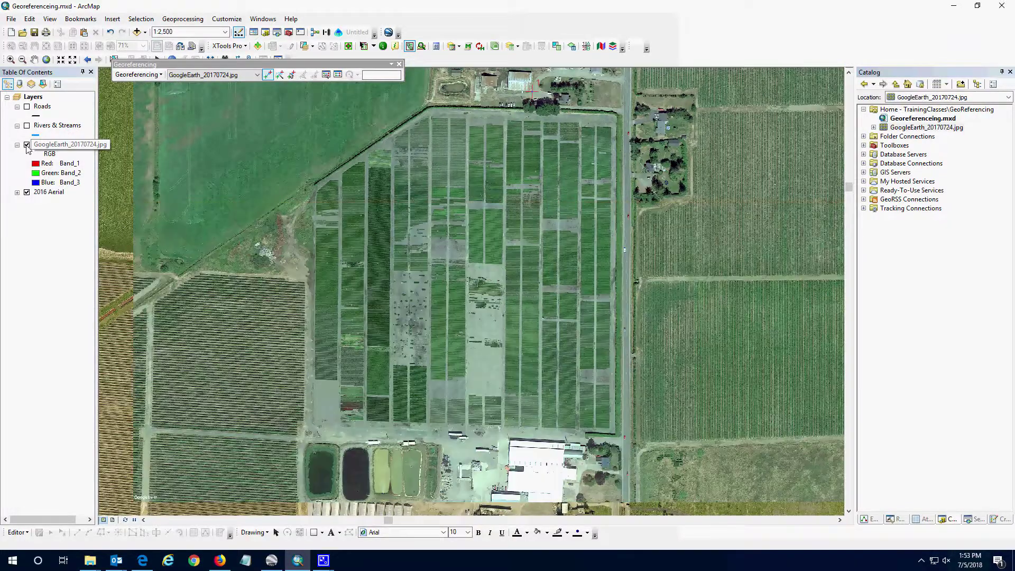
click(27, 145)
click(26, 144)
click(27, 144)
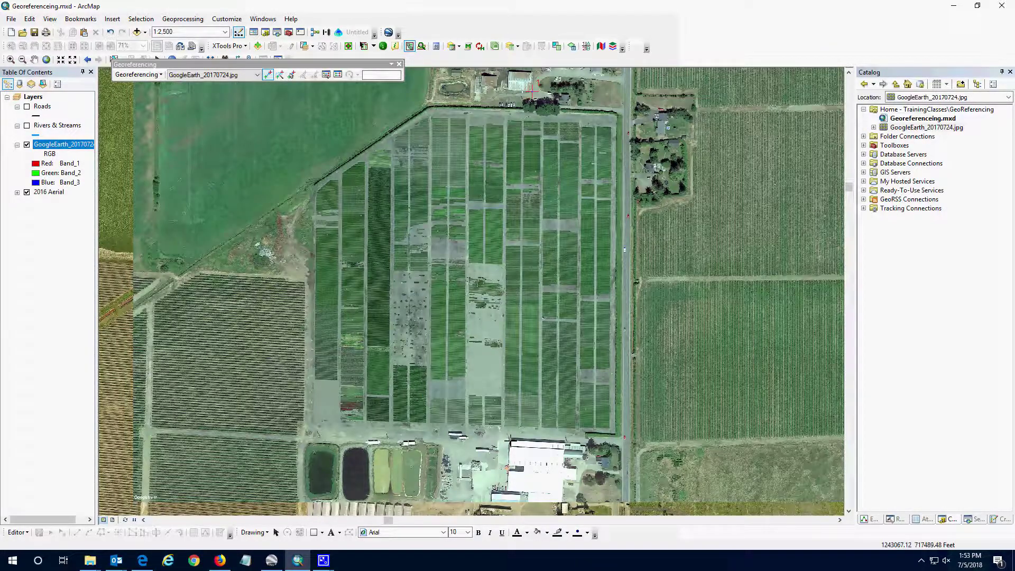
Link the warehouse corner on the Google Earth image to the same corner on the 2016 Aerial
click(511, 438)
click(27, 145)
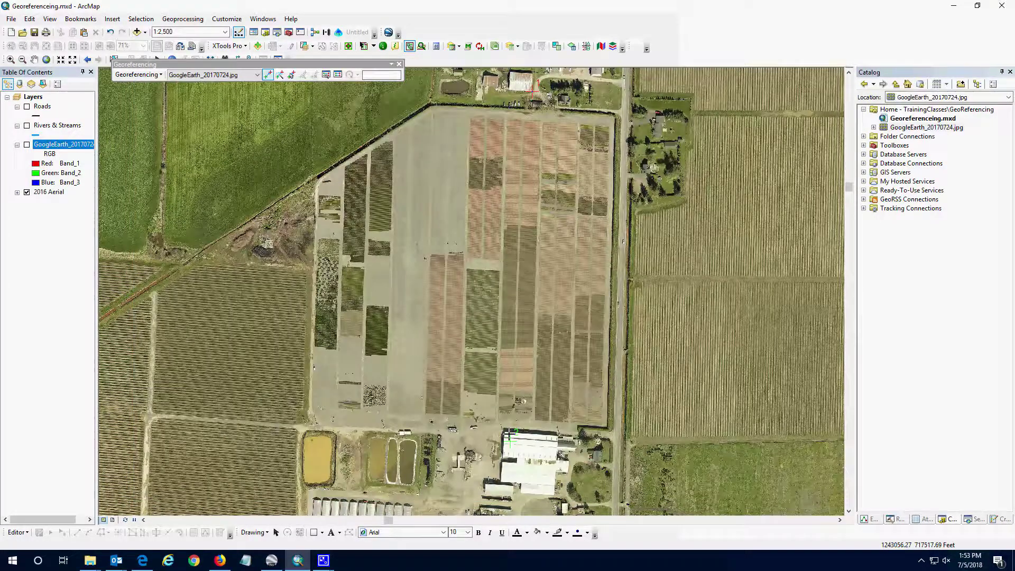
click(509, 441)
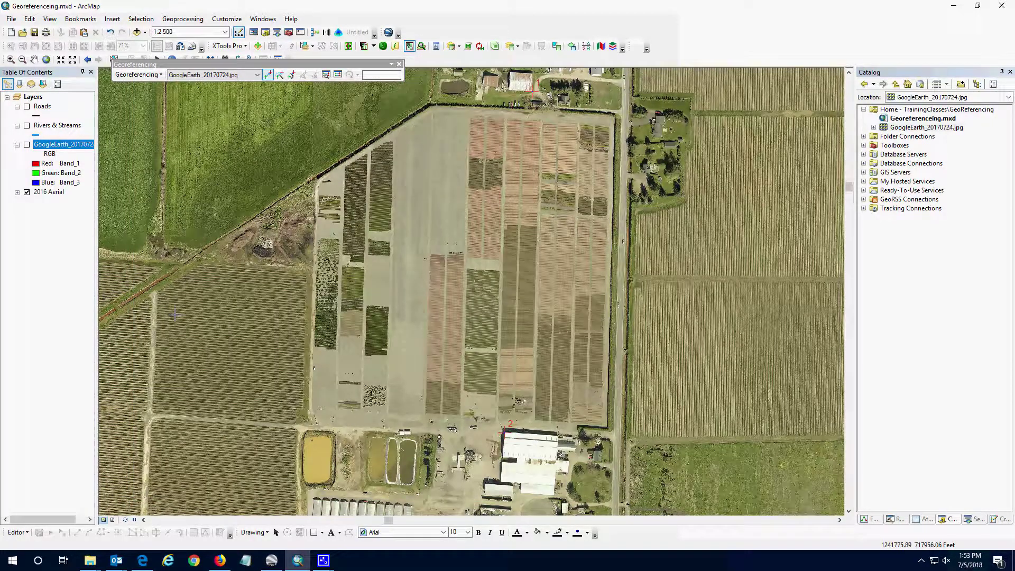
click(27, 145)
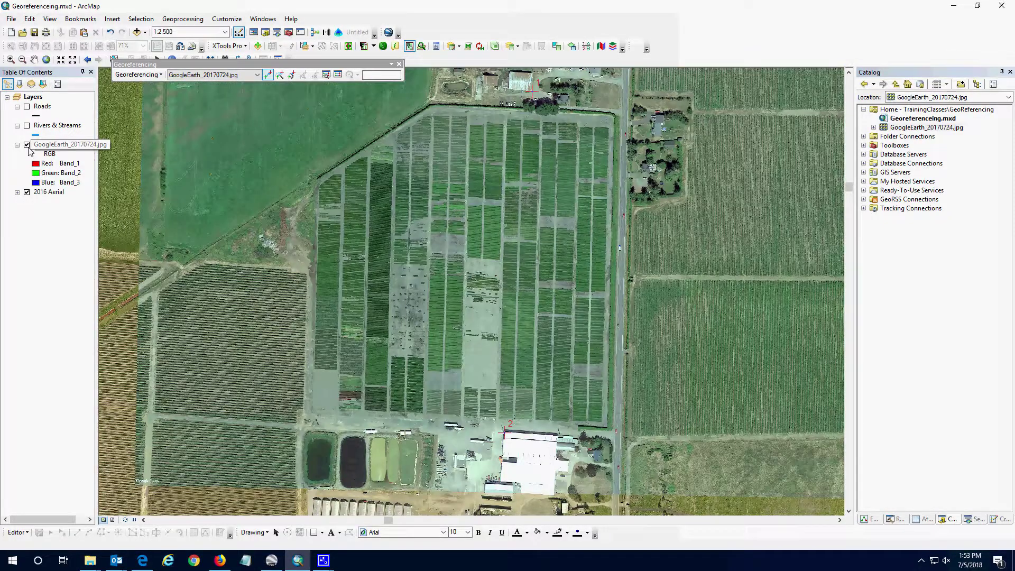
click(27, 145)
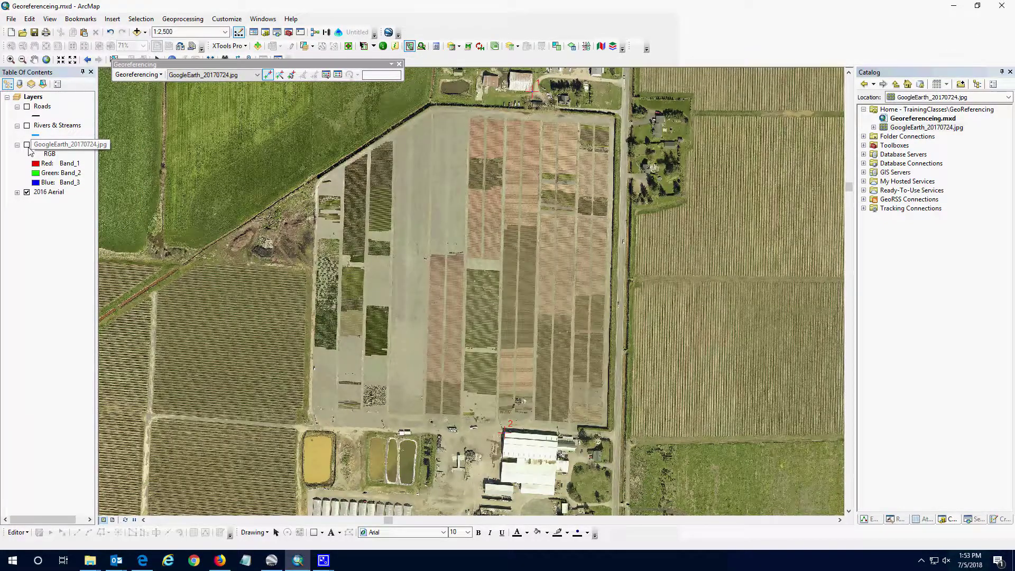
click(27, 145)
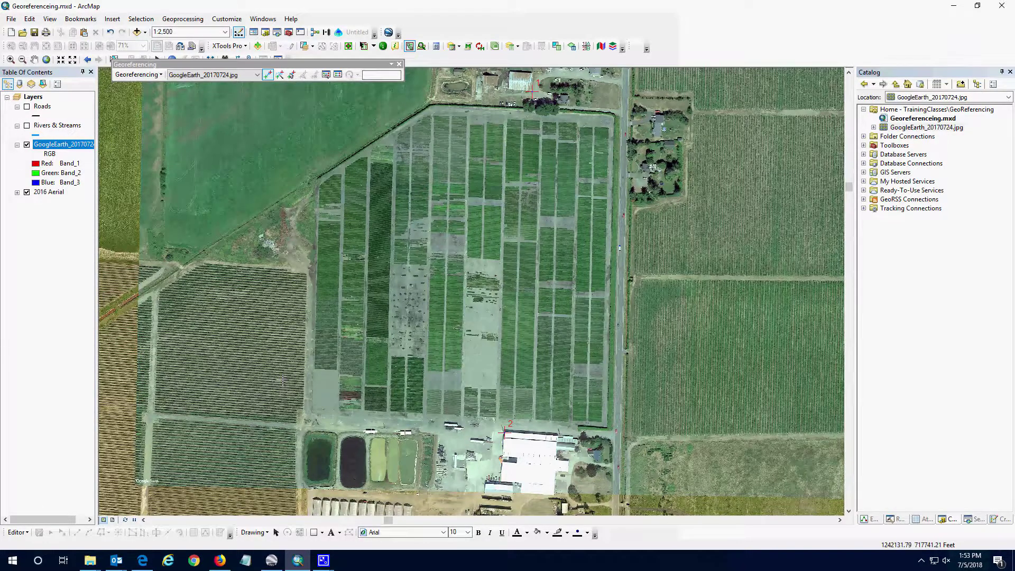
Link the vineyard field corner on the image to the 2016 Aerial, then redisplay the image
scroll(282, 379, down, 3)
scroll(282, 379, up, 2)
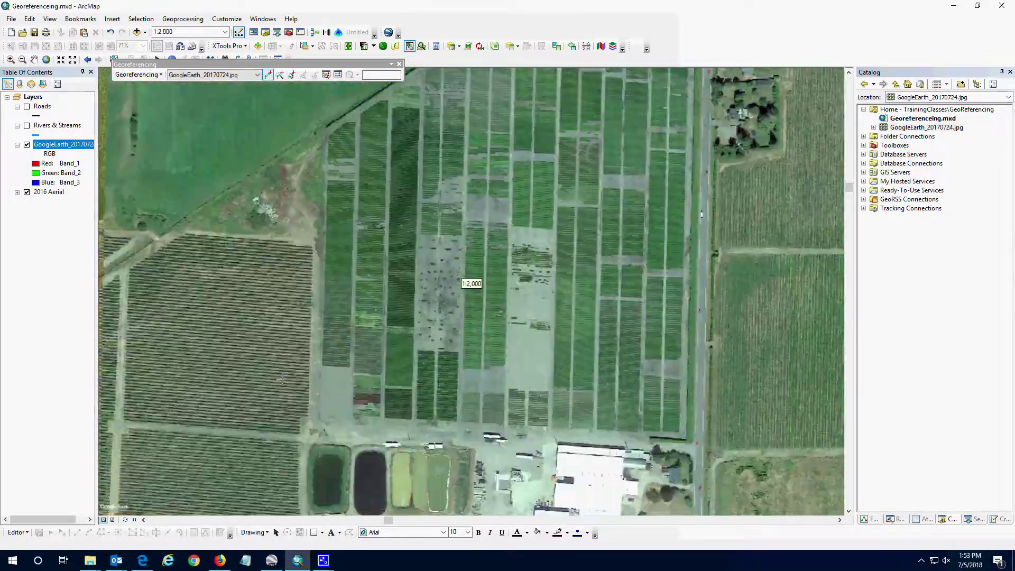
scroll(166, 236, down, 2)
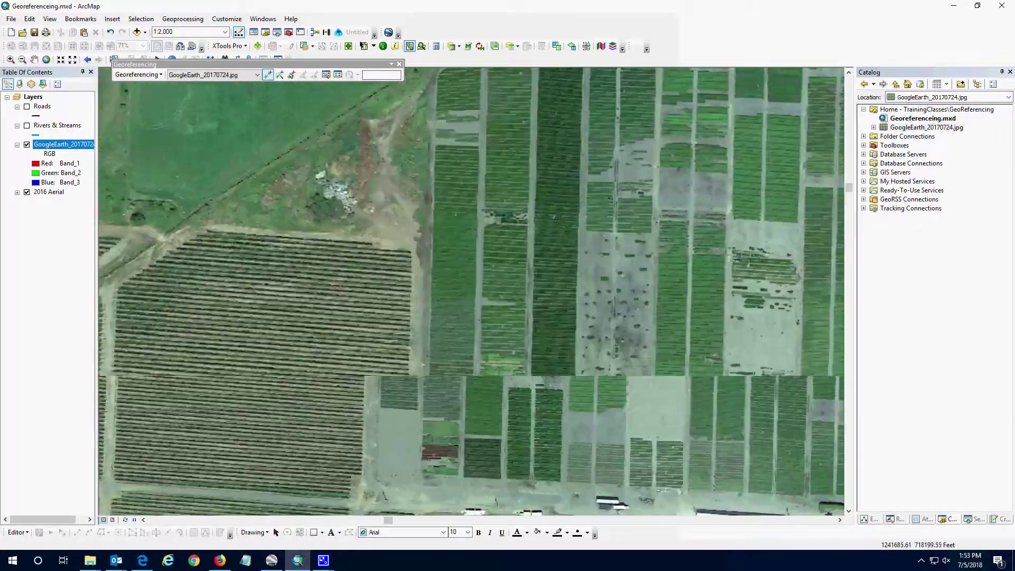
scroll(469, 280, down, 2)
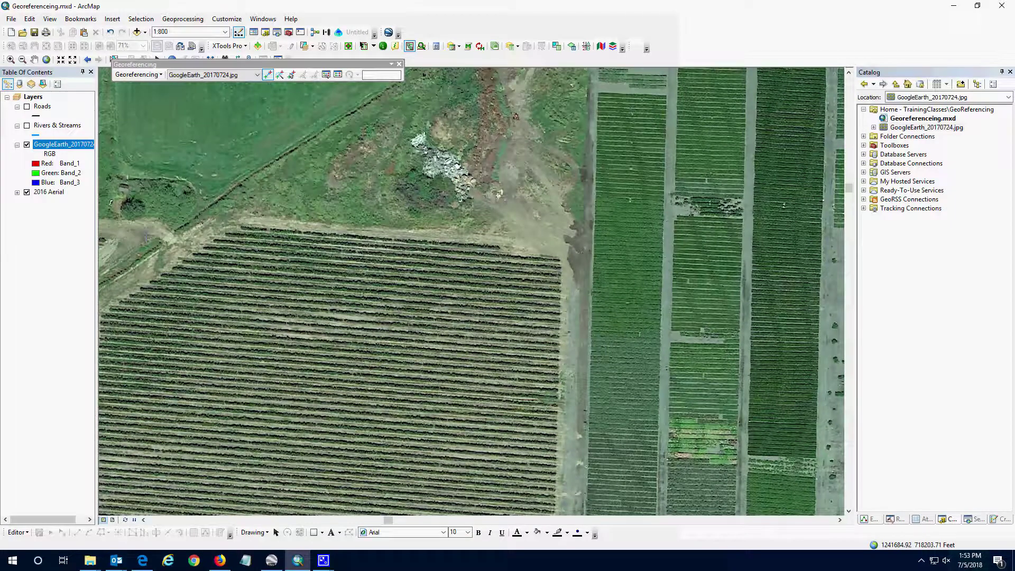
drag(158, 240, 405, 317)
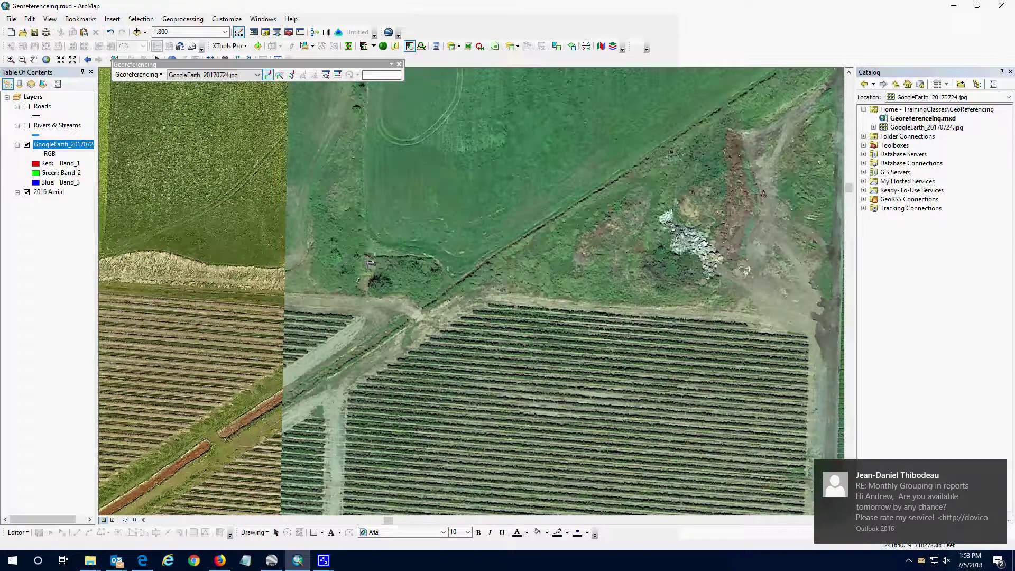
click(368, 260)
click(26, 144)
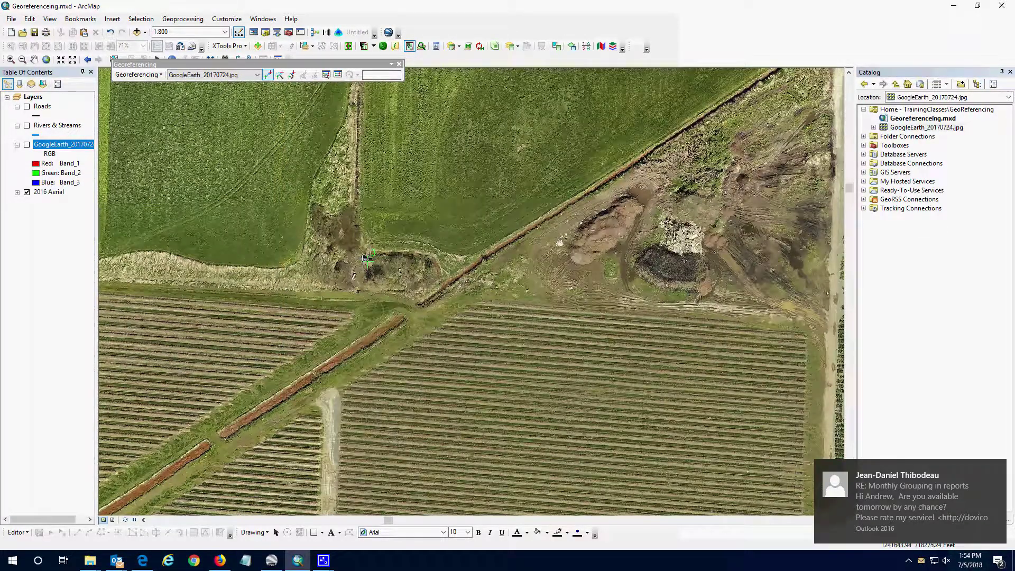
click(365, 258)
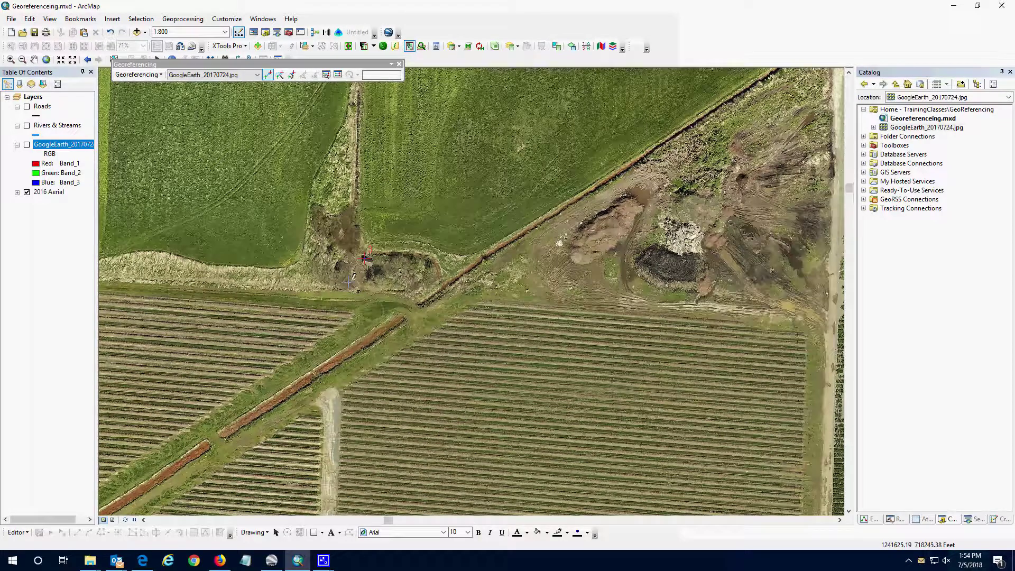
click(27, 144)
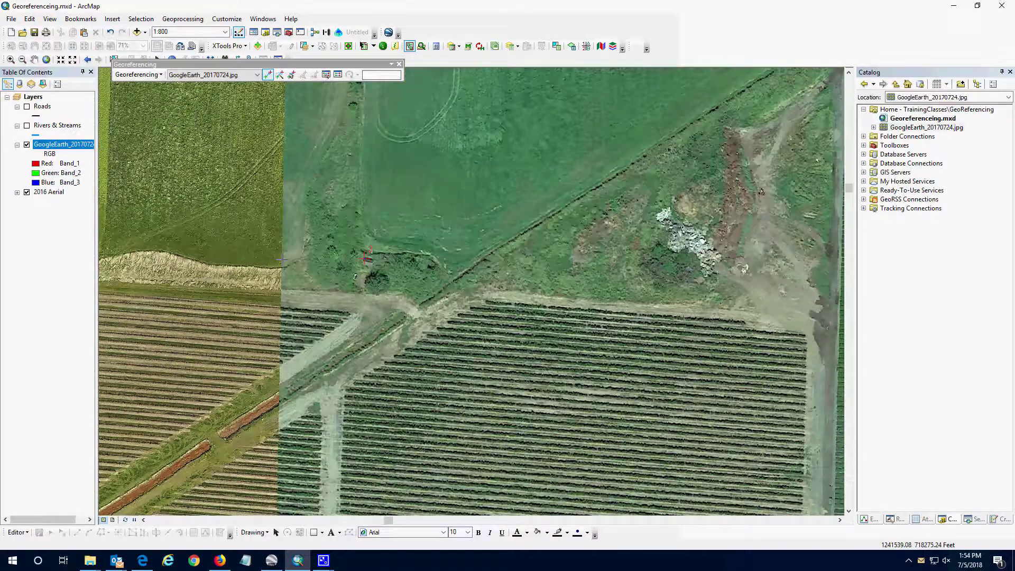
scroll(630, 325, up, 3)
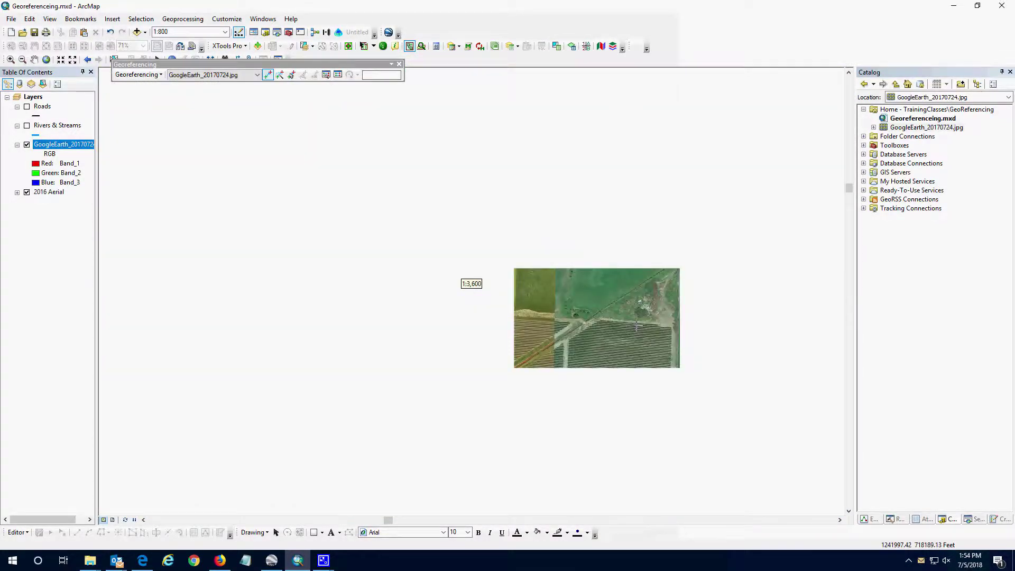
Bring the linked control points into view and toggle the Google Earth layer to check alignment
drag(743, 282, 436, 265)
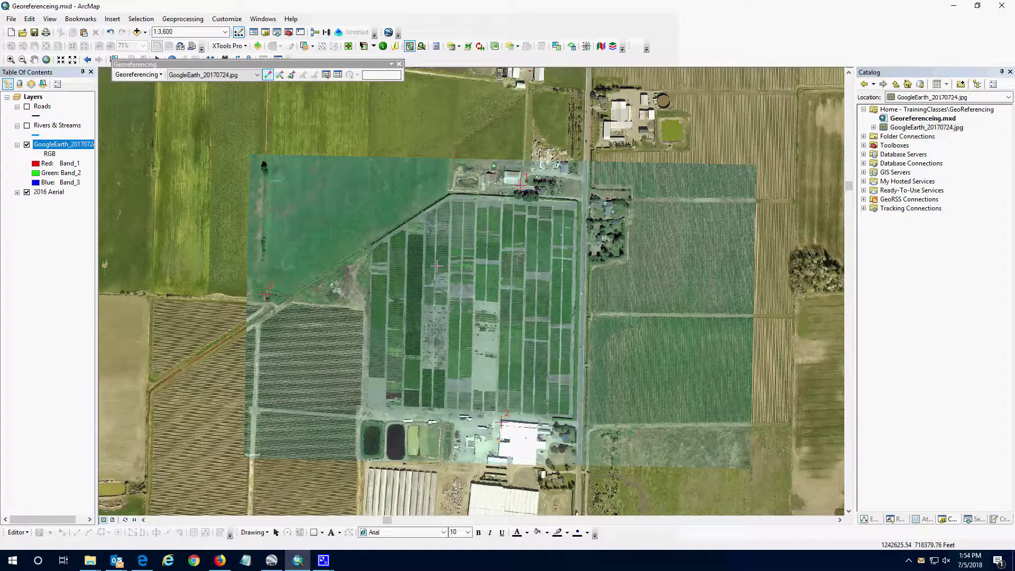
scroll(463, 203, down, 1)
scroll(463, 204, down, 3)
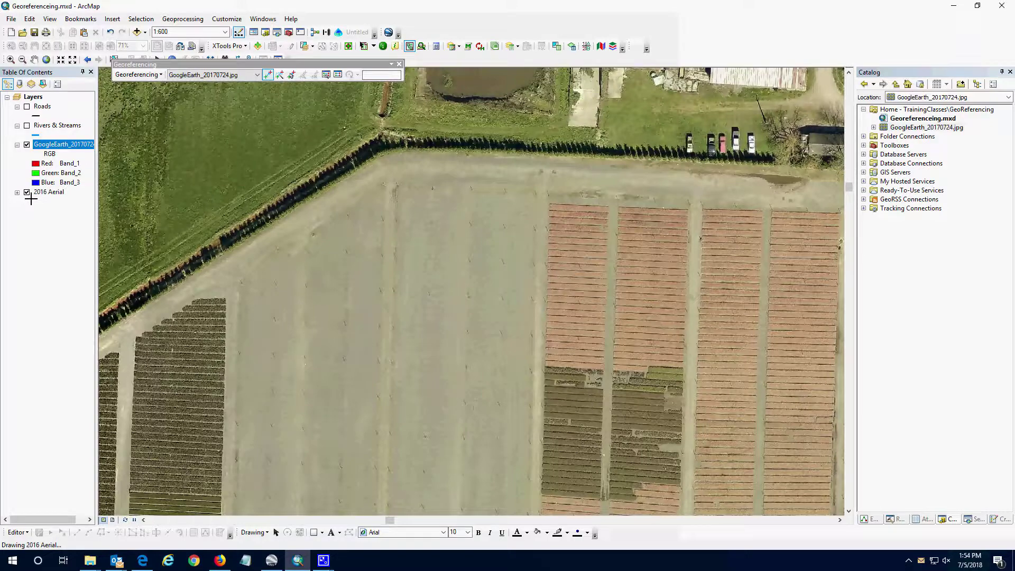
click(27, 144)
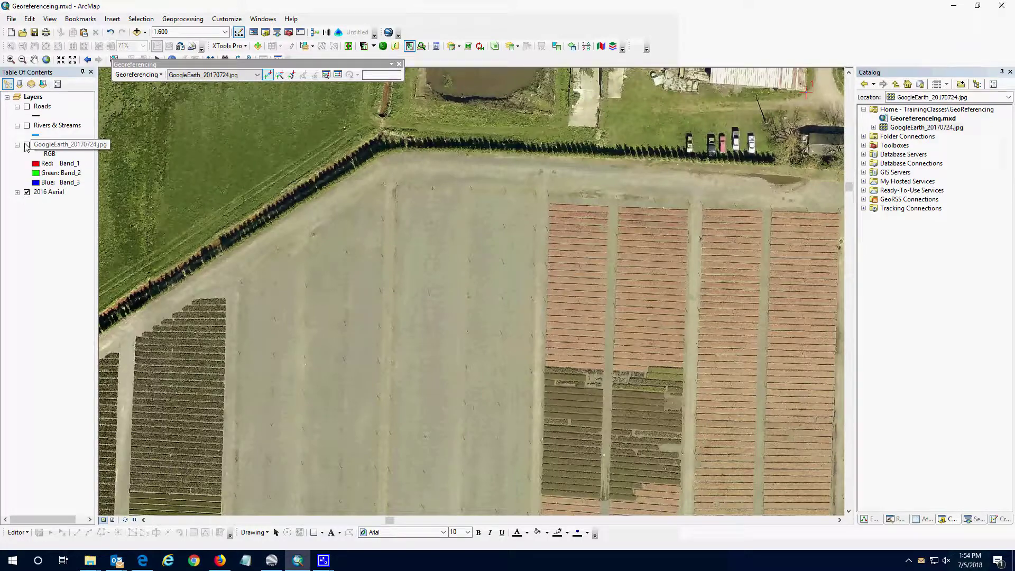
click(27, 145)
click(27, 144)
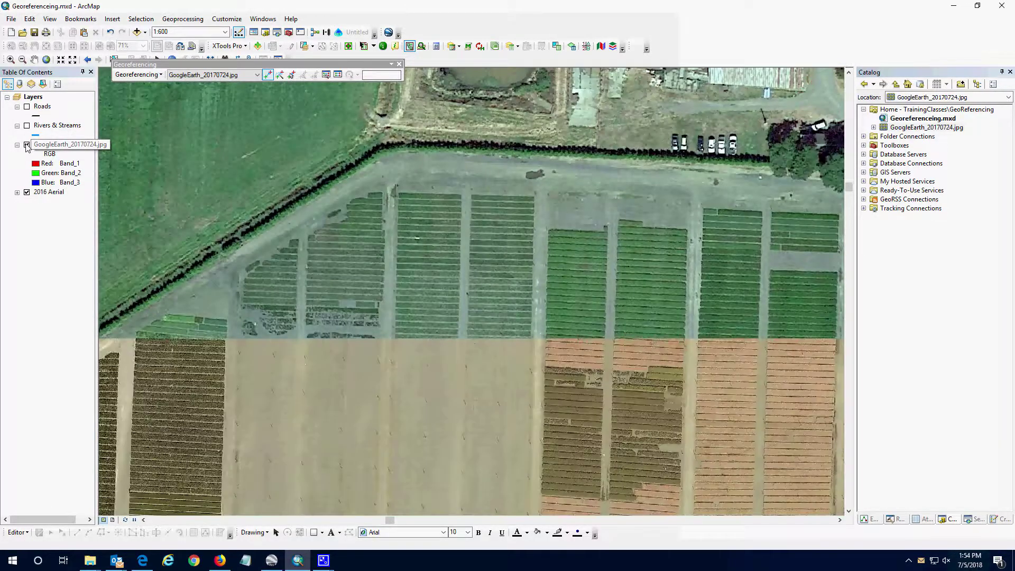
click(27, 145)
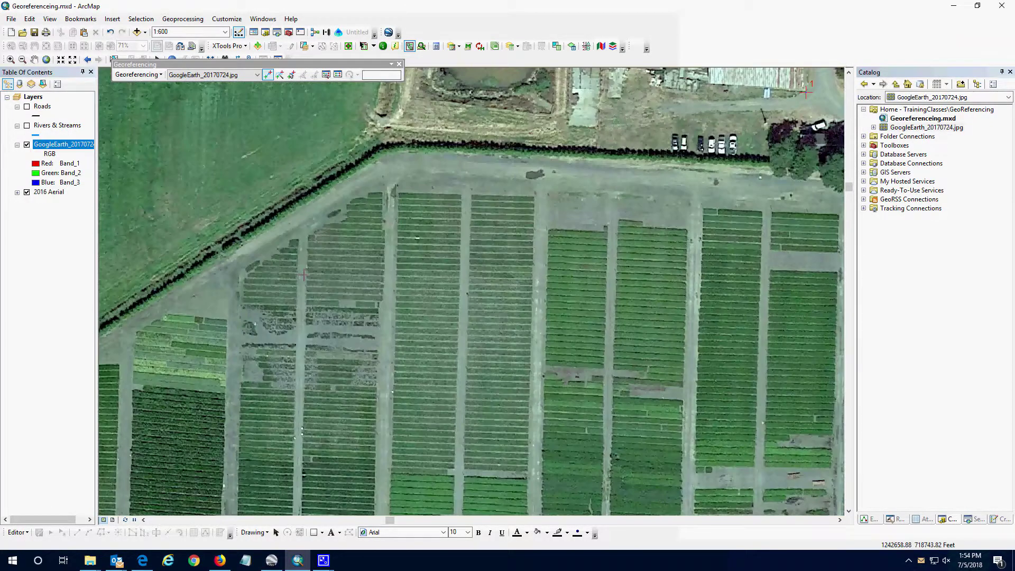
scroll(477, 317, up, 5)
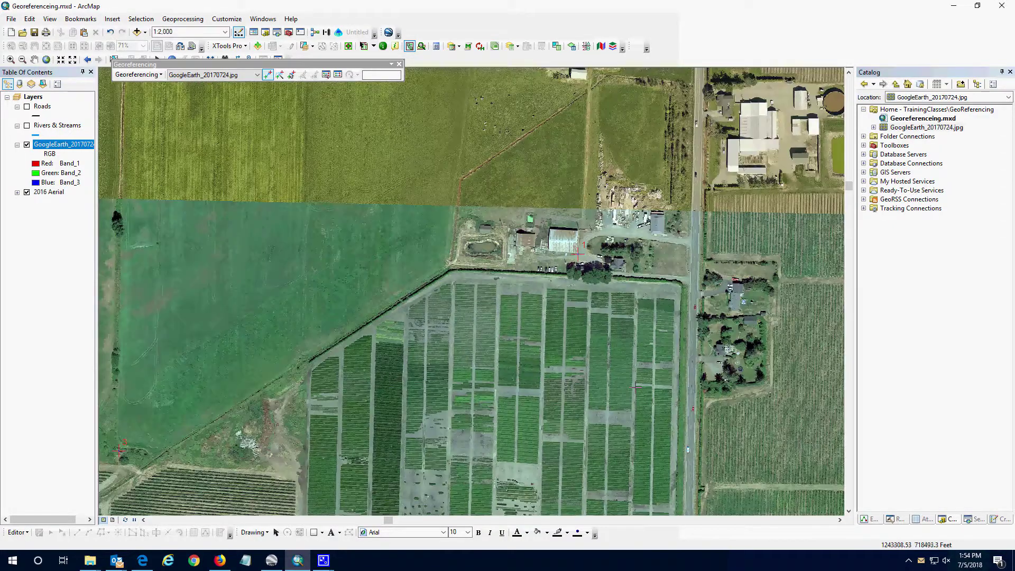
Link the outbuilding corner by the farmhouse on the image to the 2016 Aerial
drag(760, 337, 564, 245)
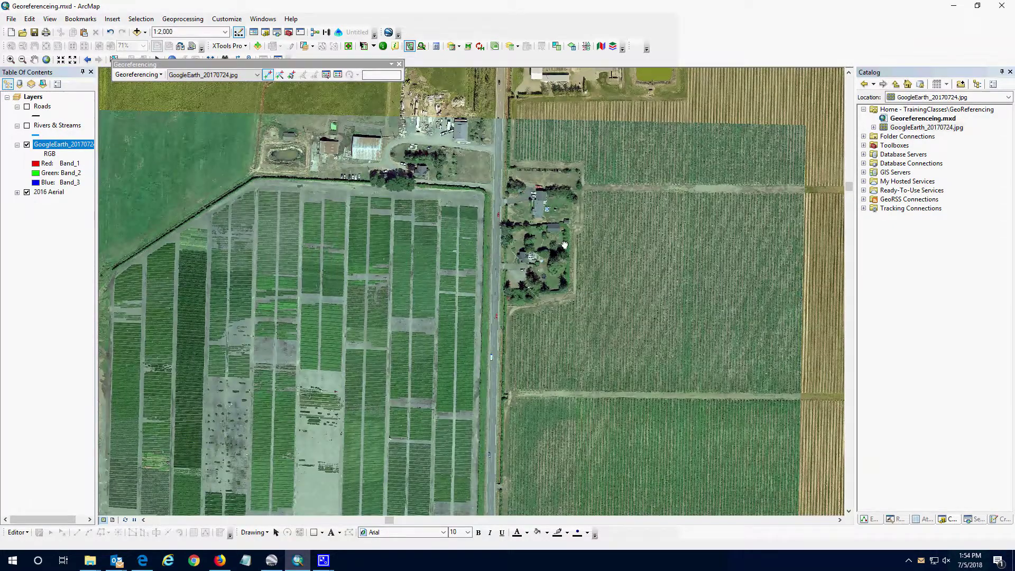
scroll(564, 244, down, 5)
scroll(471, 285, down, 3)
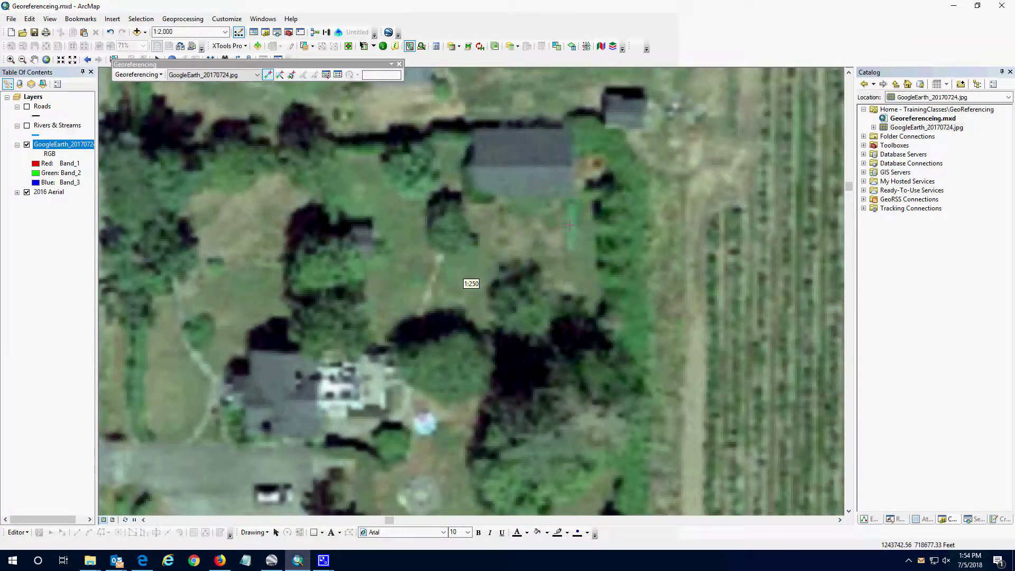
click(573, 201)
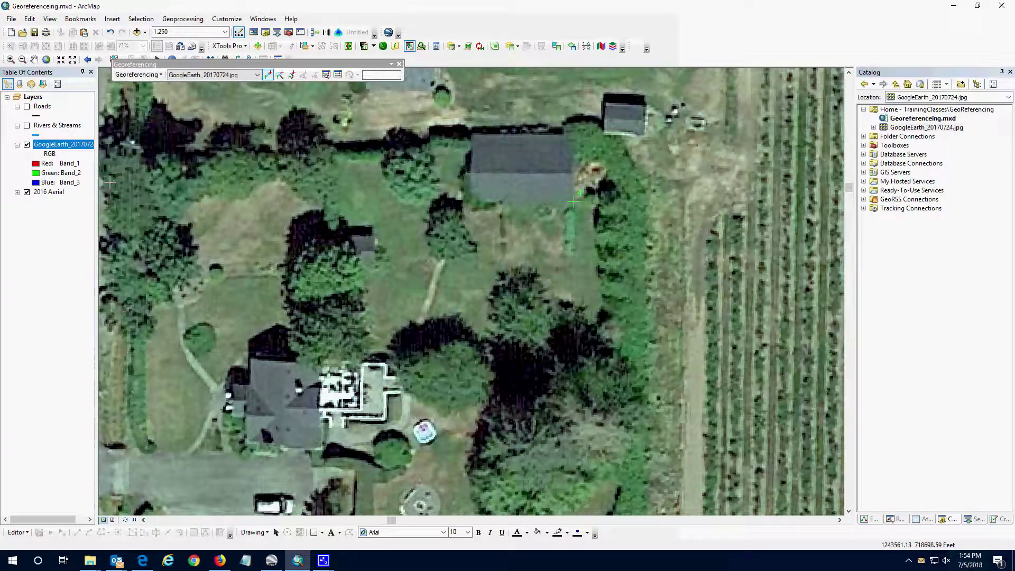
click(27, 145)
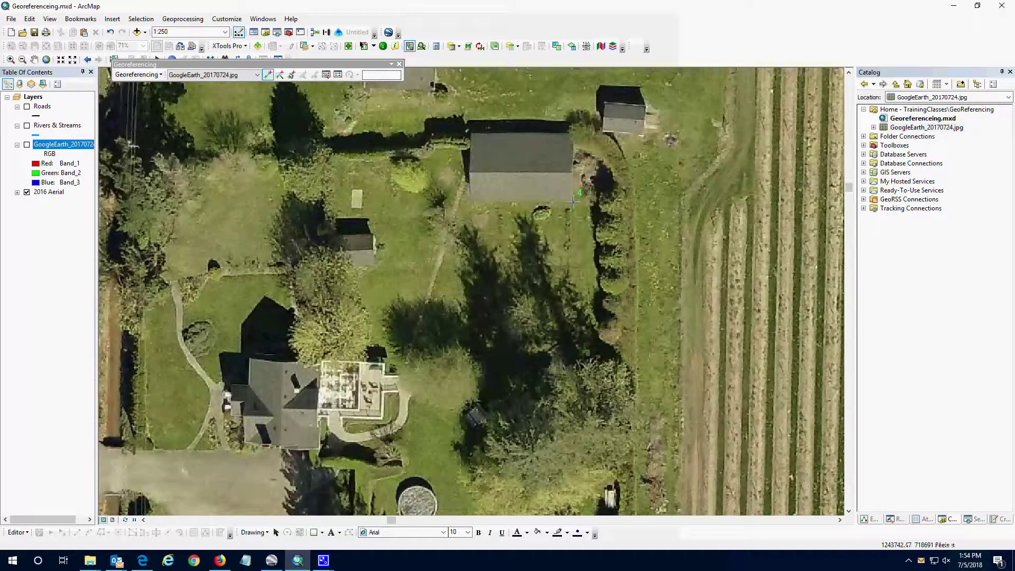
click(573, 200)
click(27, 145)
scroll(368, 323, up, 3)
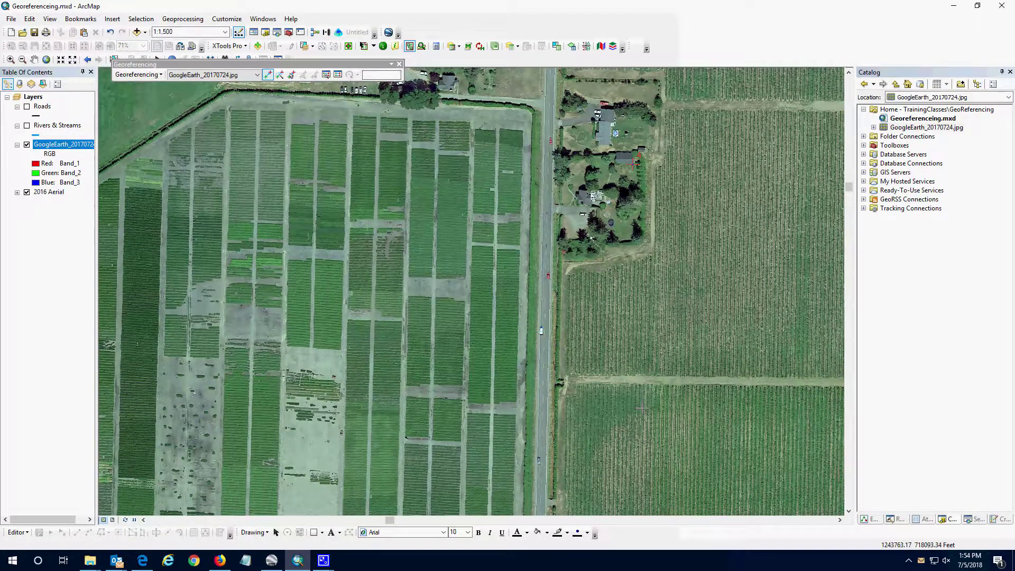
scroll(469, 281, up, 2)
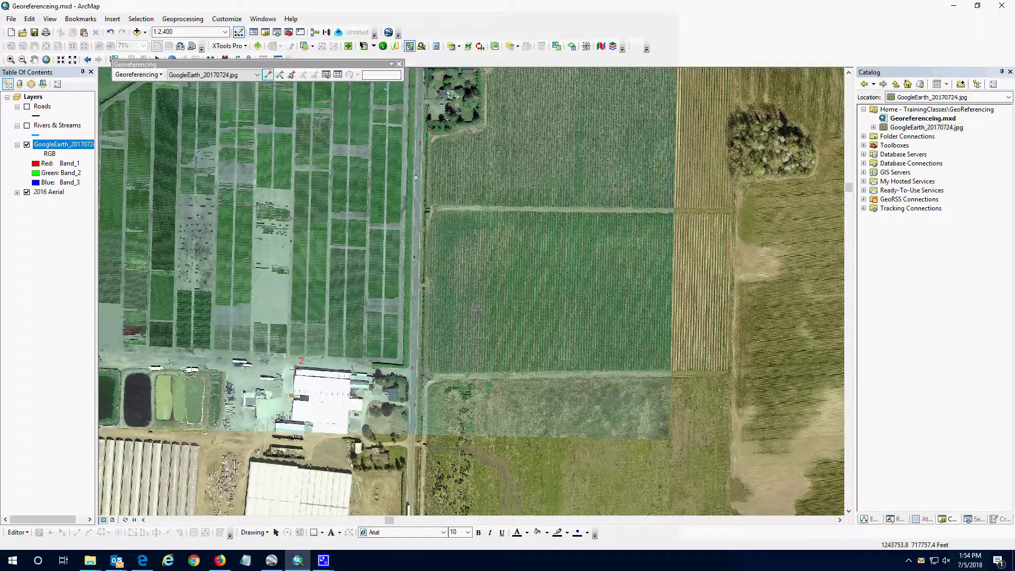
drag(268, 198, 428, 318)
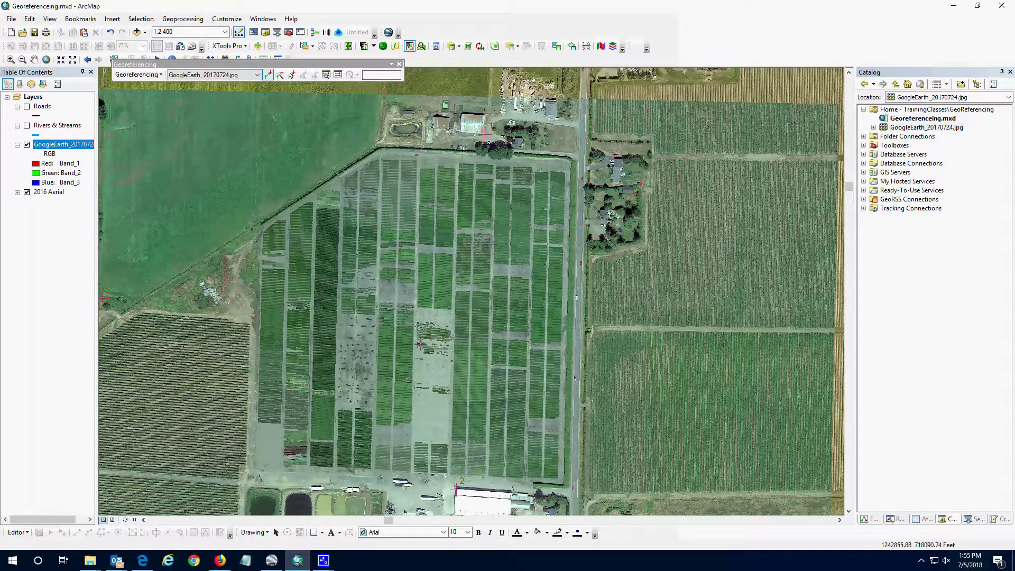
Save the image's warp with Update Georeferencing and toggle the layer to compare
click(152, 76)
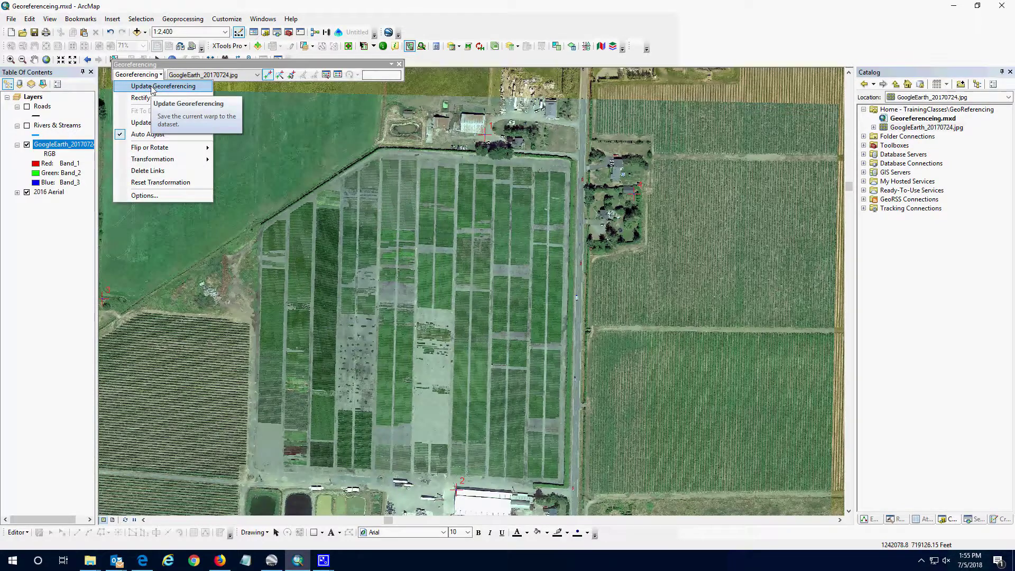
click(152, 86)
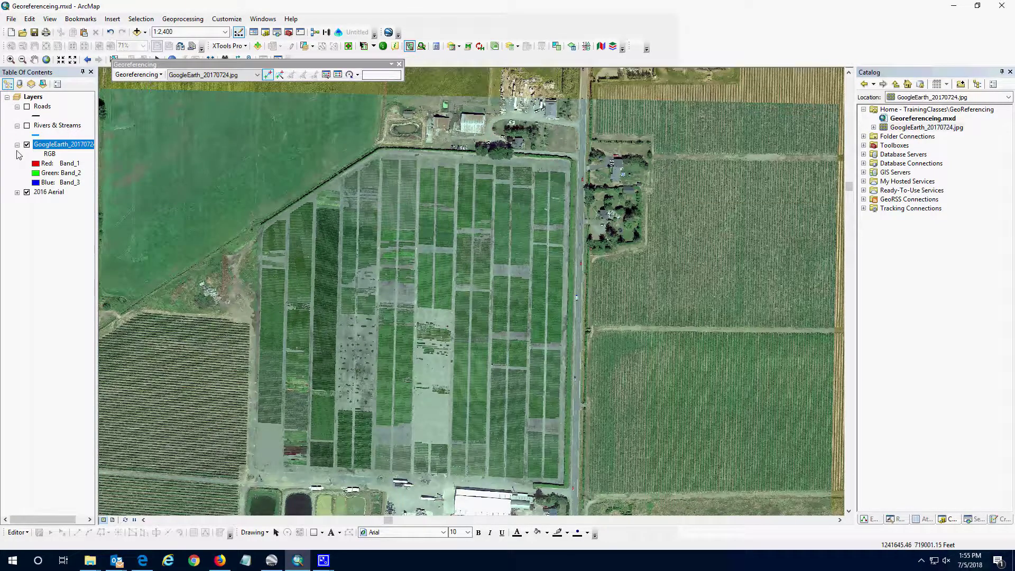
click(26, 145)
click(27, 144)
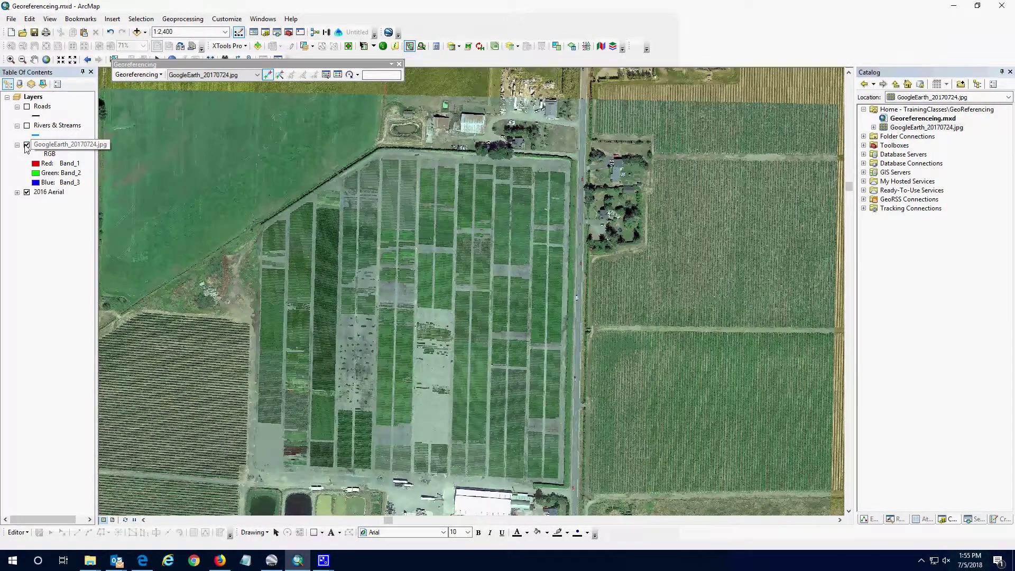
click(27, 145)
click(26, 145)
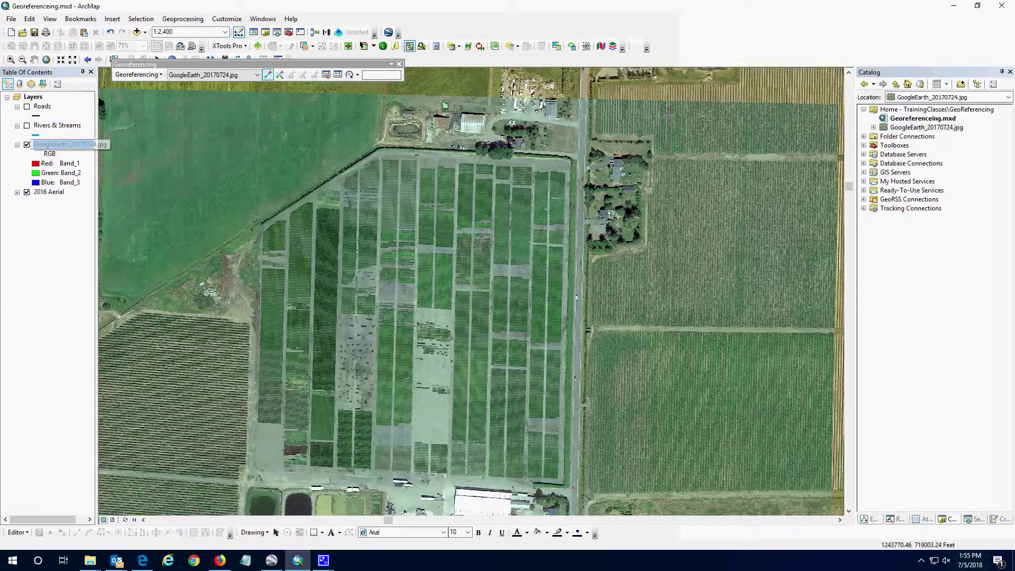
Re-add the saved GoogleEarth_20170724.jpg to check it, hide the top layer, and remove the duplicate
click(61, 145)
drag(904, 129, 626, 84)
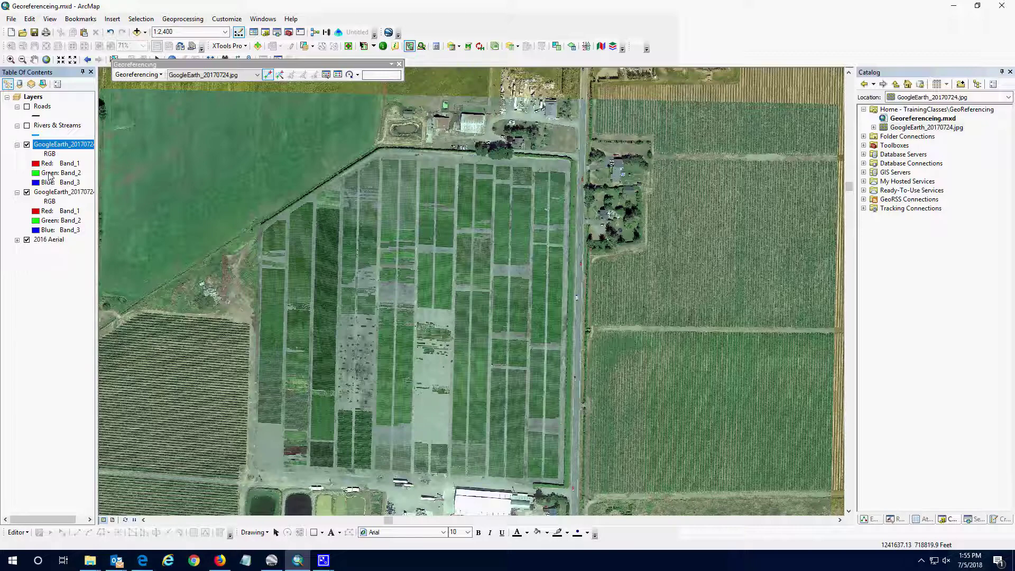
click(27, 145)
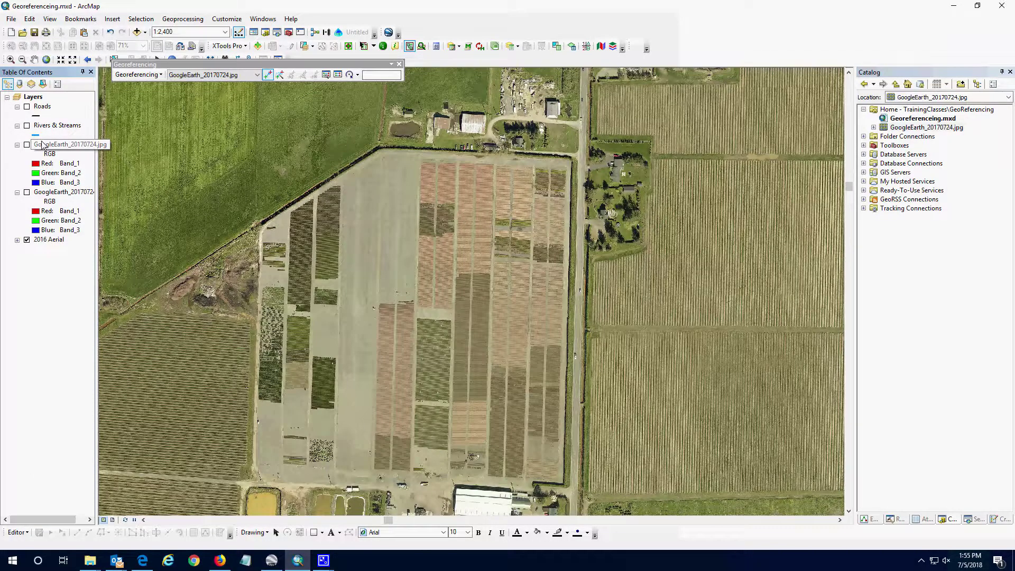
right_click(43, 144)
click(63, 163)
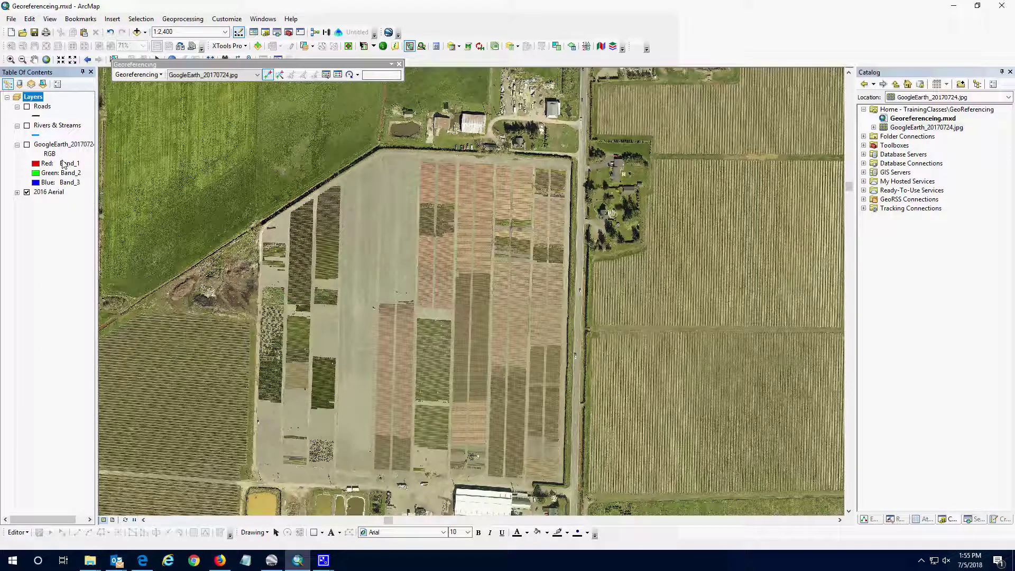